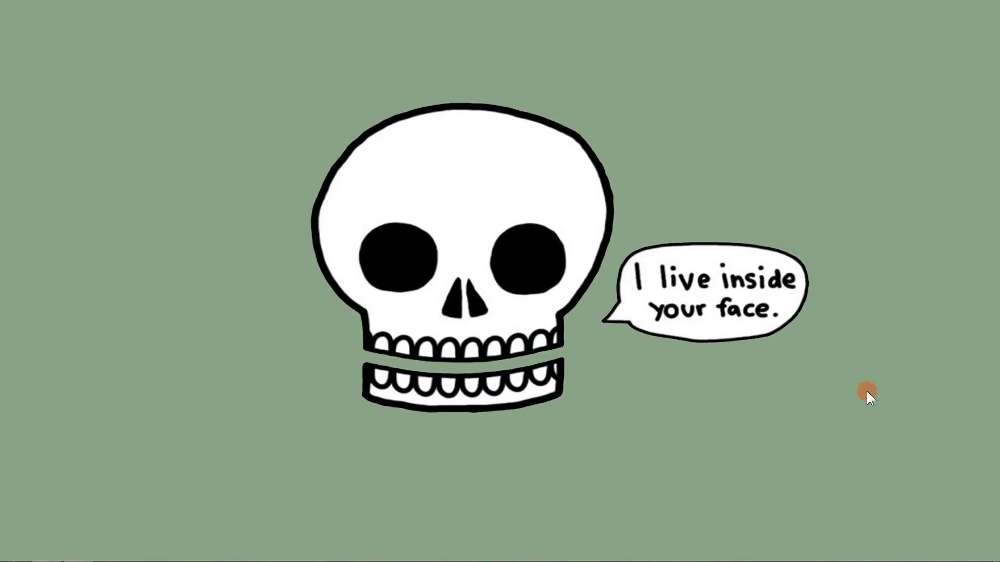
- Review the RETRO folder's sample image, grunge texture and Strips pattern, then return to Photoshop
{"action": "left_click", "coordinate": [45, 552]}
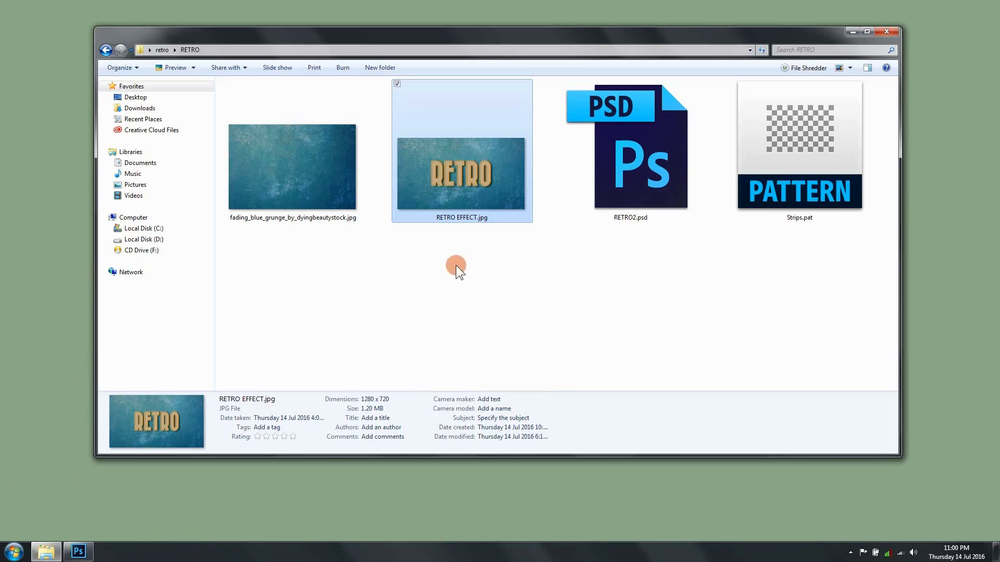
{"action": "double_click", "coordinate": [492, 198]}
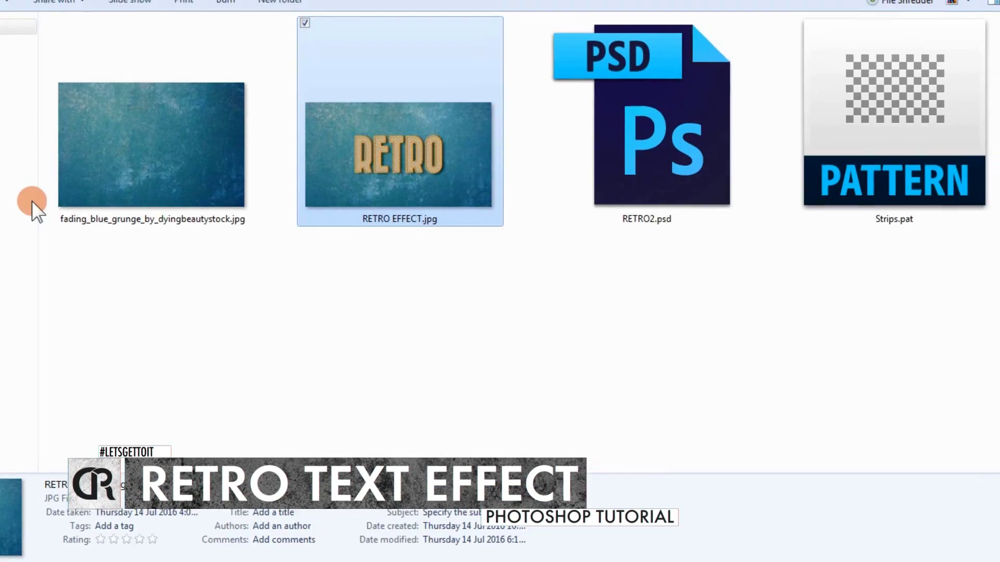
{"action": "left_click", "coordinate": [92, 169]}
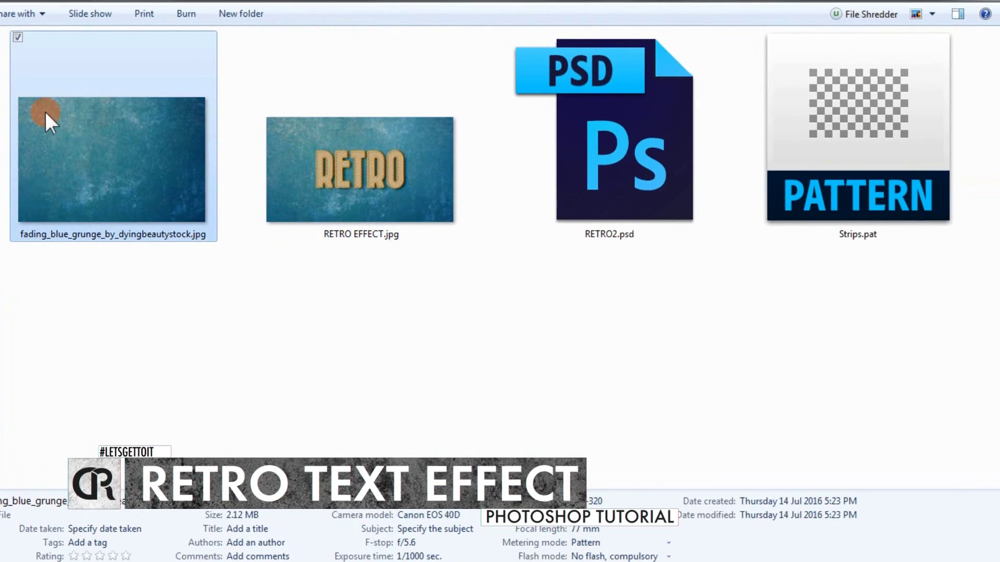
{"action": "left_click", "coordinate": [865, 194]}
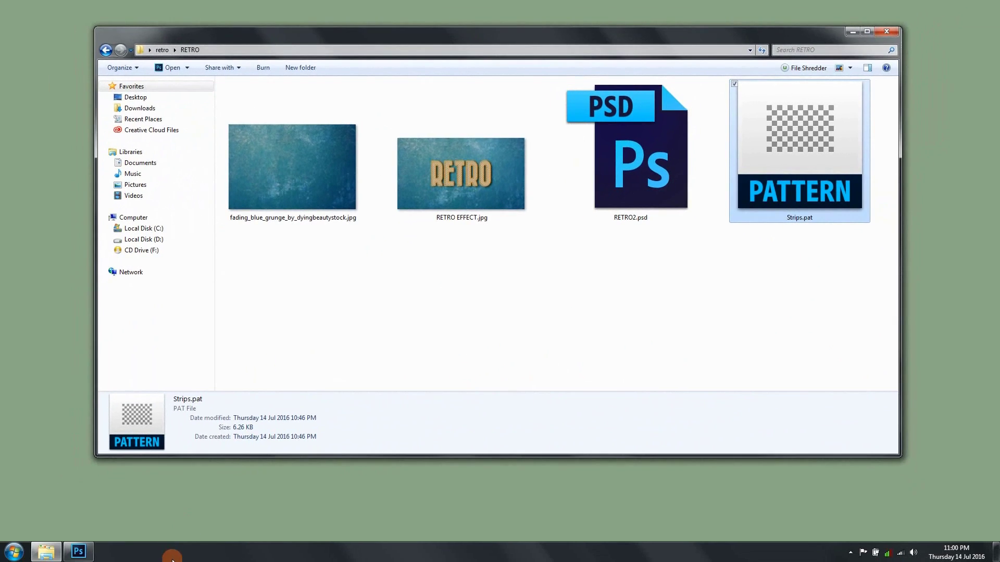
{"action": "left_click", "coordinate": [78, 551]}
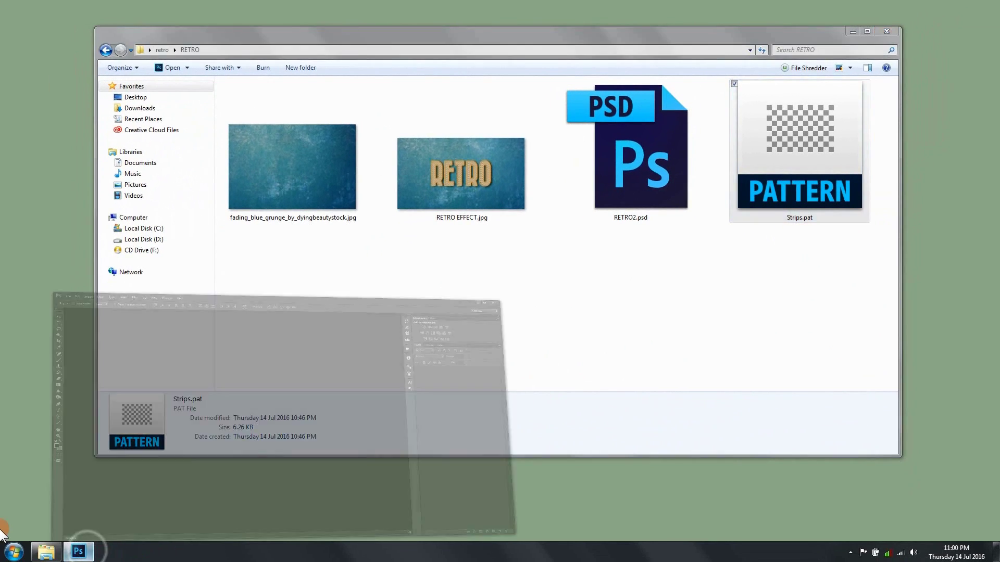
{"action": "left_click", "coordinate": [53, 15]}
- Create Untitled-1 at 1920 × 1080 pixels, 72 ppi, with a white background
{"action": "left_click", "coordinate": [62, 31]}
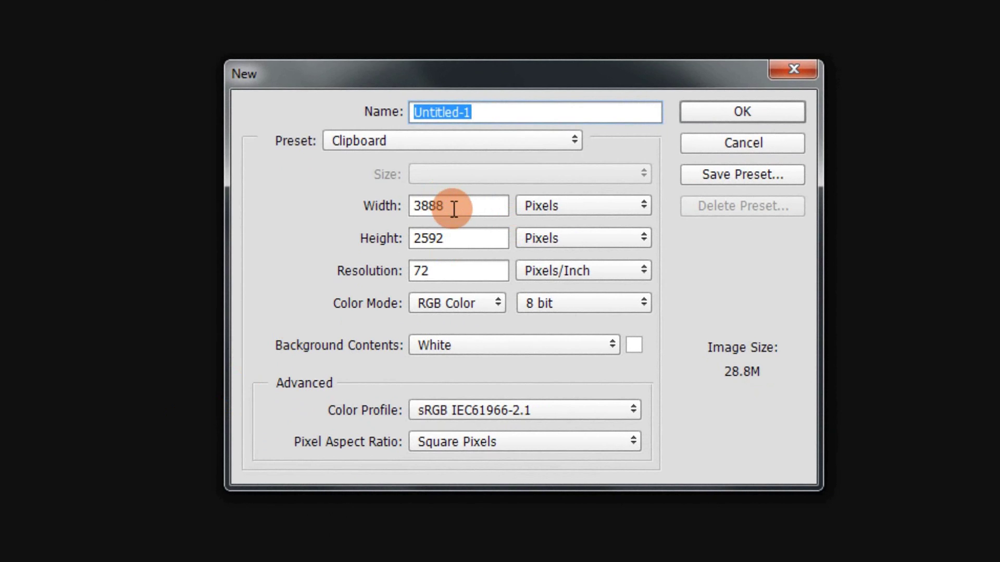
{"action": "double_click", "coordinate": [454, 208]}
{"action": "type", "text": "1"}
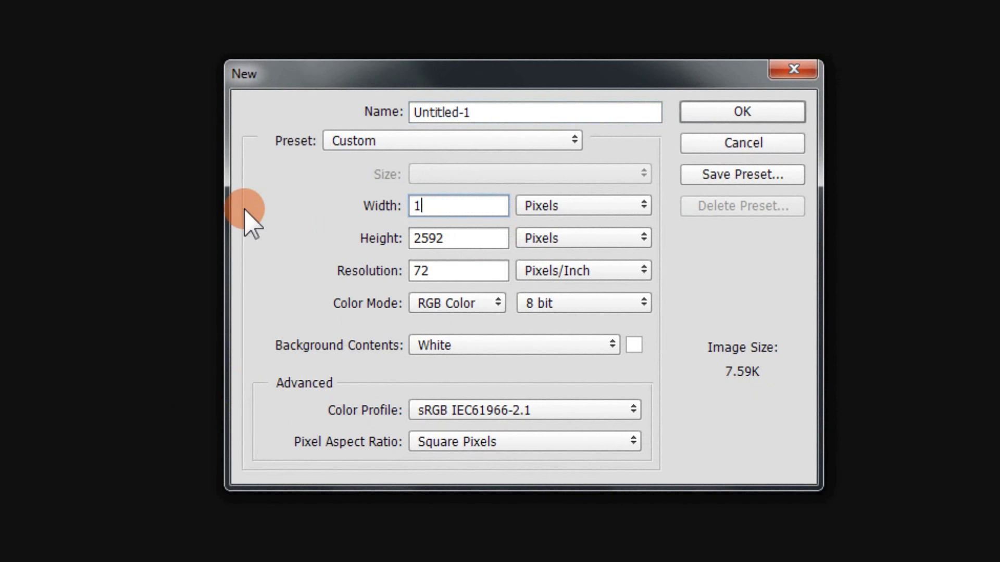
{"action": "type", "text": "920"}
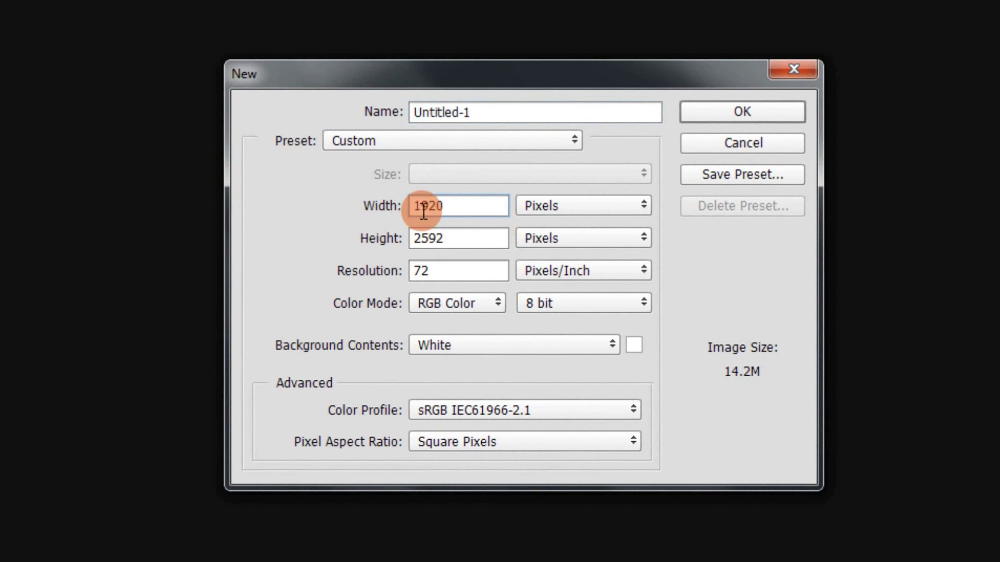
{"action": "double_click", "coordinate": [455, 240]}
{"action": "type", "text": "1"}
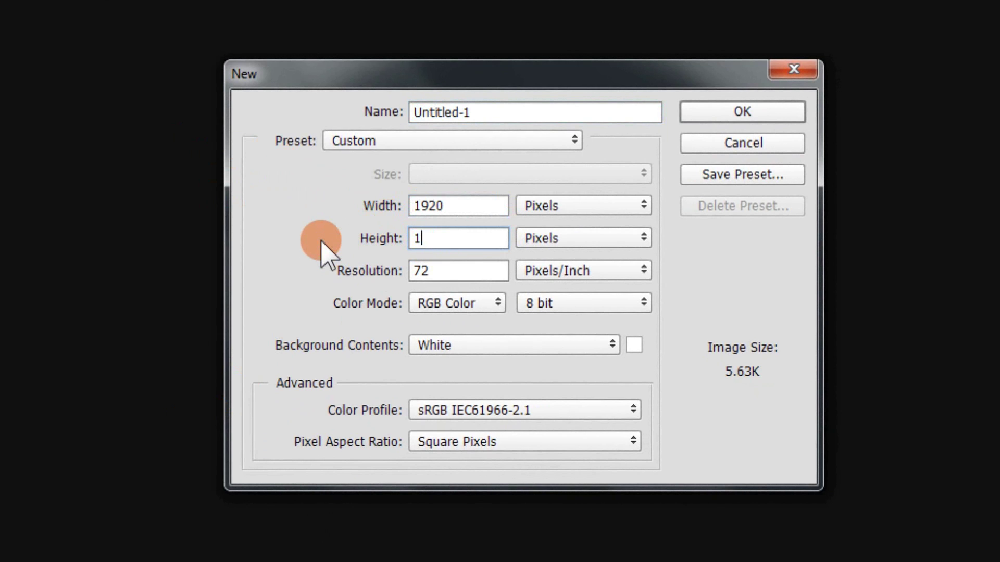
{"action": "type", "text": "080"}
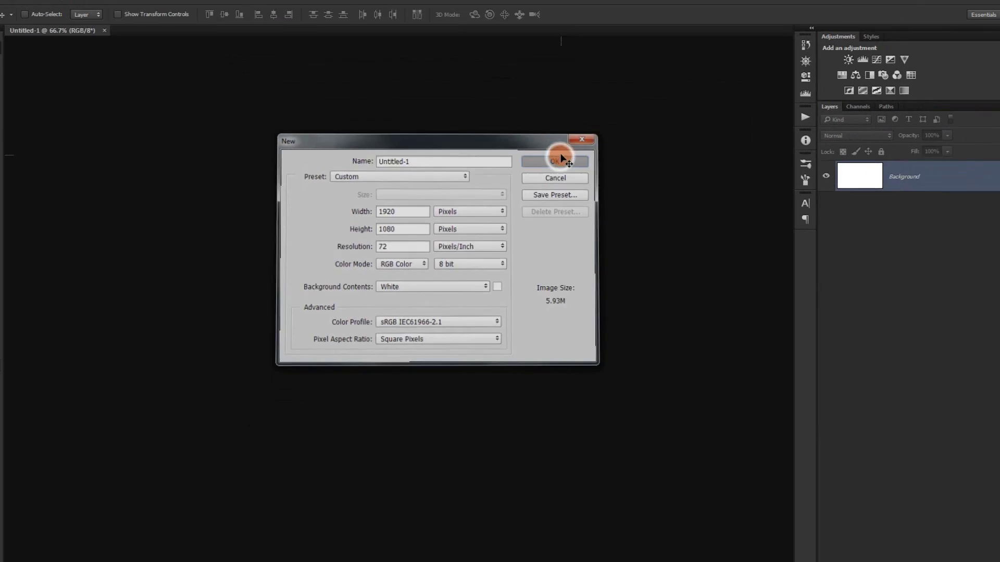
{"action": "left_click", "coordinate": [747, 124]}
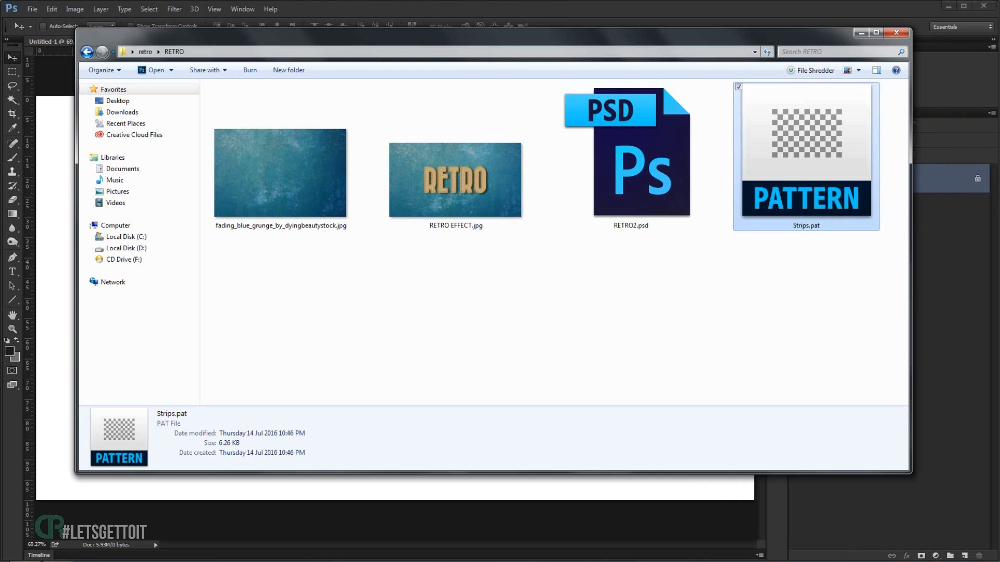
- Place the blue grunge texture into the document and scale it to cover the canvas
{"action": "left_click", "coordinate": [262, 211]}
{"action": "left_click_drag", "start_coordinate": [260, 176], "coordinate": [269, 487]}
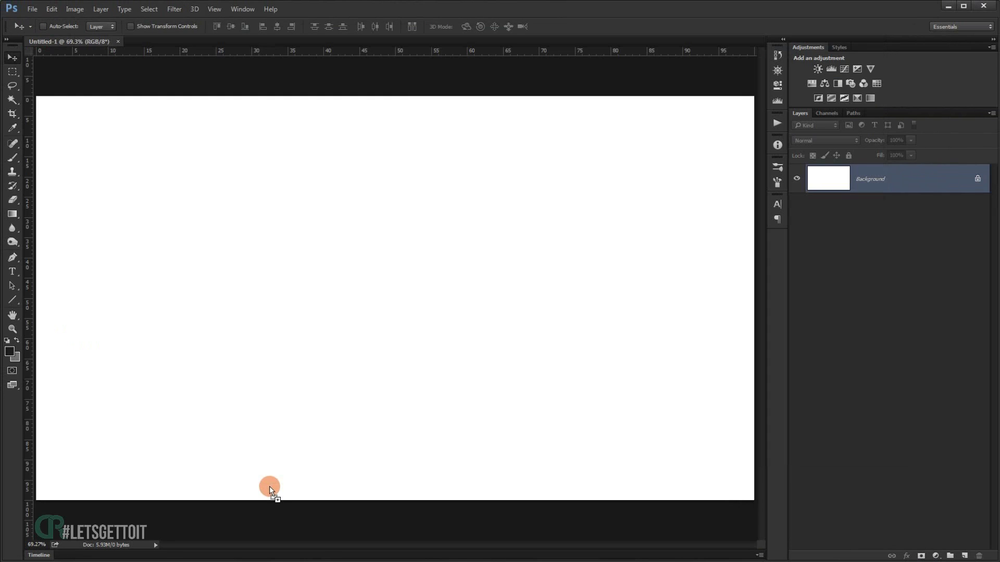
{"action": "key", "text": "ctrl+minus"}
{"action": "key", "text": "ctrl+minus"}
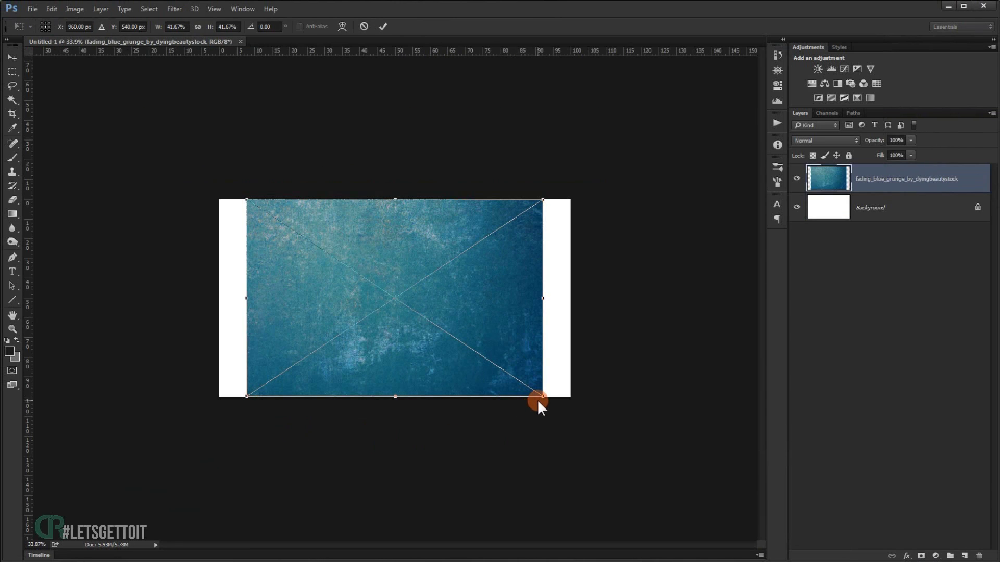
{"action": "left_click_drag", "start_coordinate": [542, 398], "coordinate": [648, 409]}
{"action": "key", "text": "Return"}
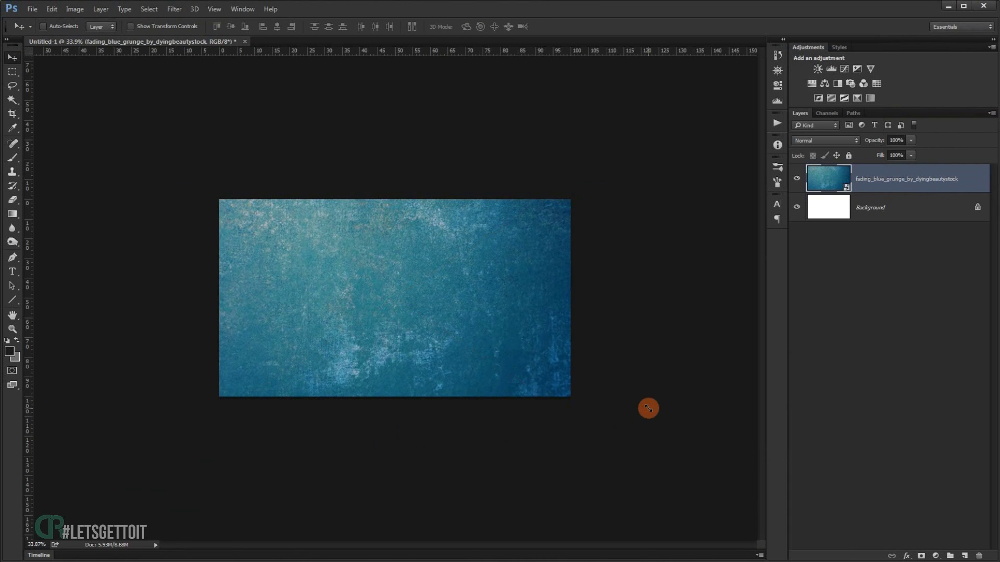
{"action": "key", "text": "ctrl+0"}
- Delete the white Background layer, rename the grunge layer BG and rasterize it
{"action": "left_click", "coordinate": [883, 207]}
{"action": "left_click_drag", "start_coordinate": [934, 216], "coordinate": [978, 555]}
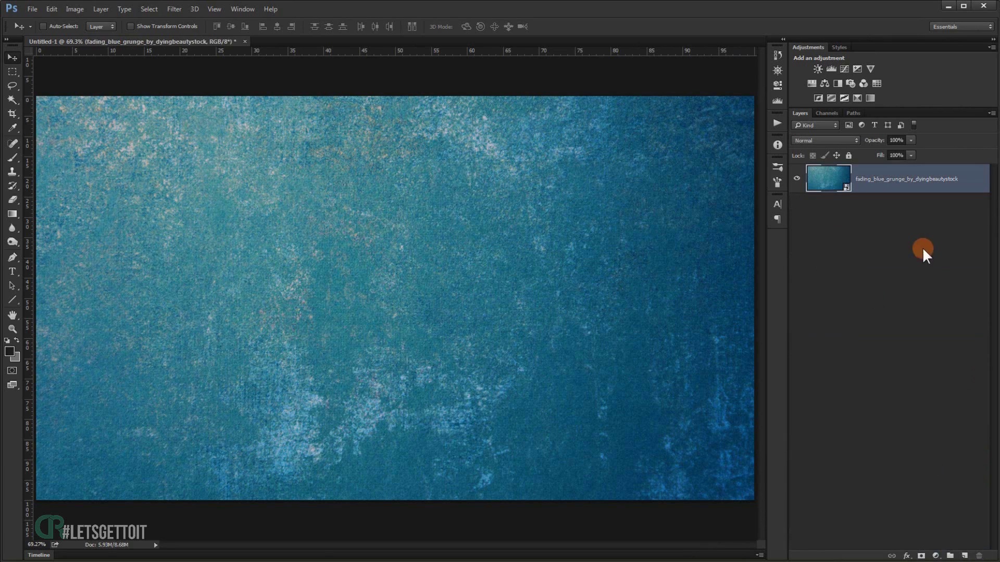
{"action": "double_click", "coordinate": [909, 180]}
{"action": "type", "text": "BG"}
{"action": "key", "text": "Return"}
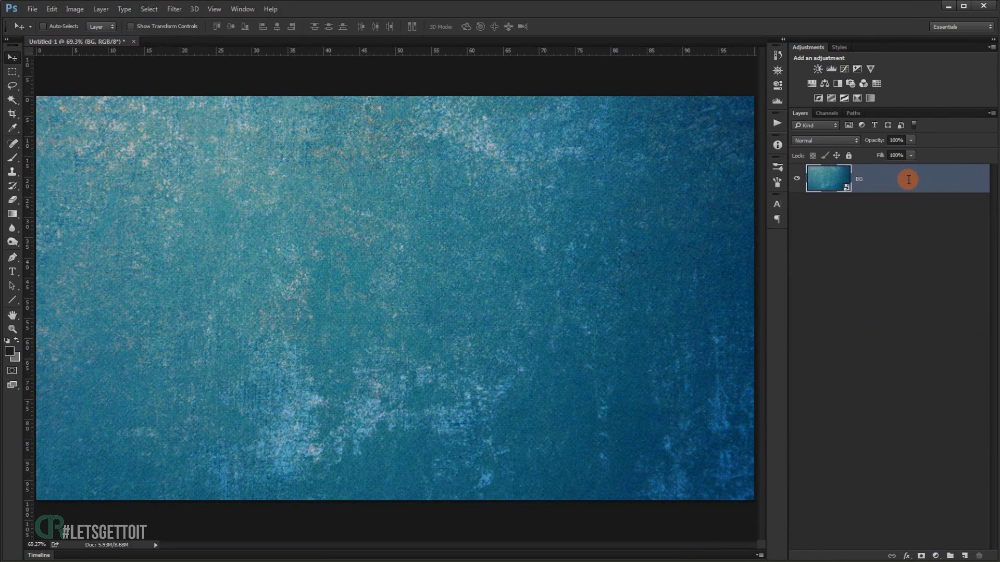
{"action": "right_click", "coordinate": [909, 181]}
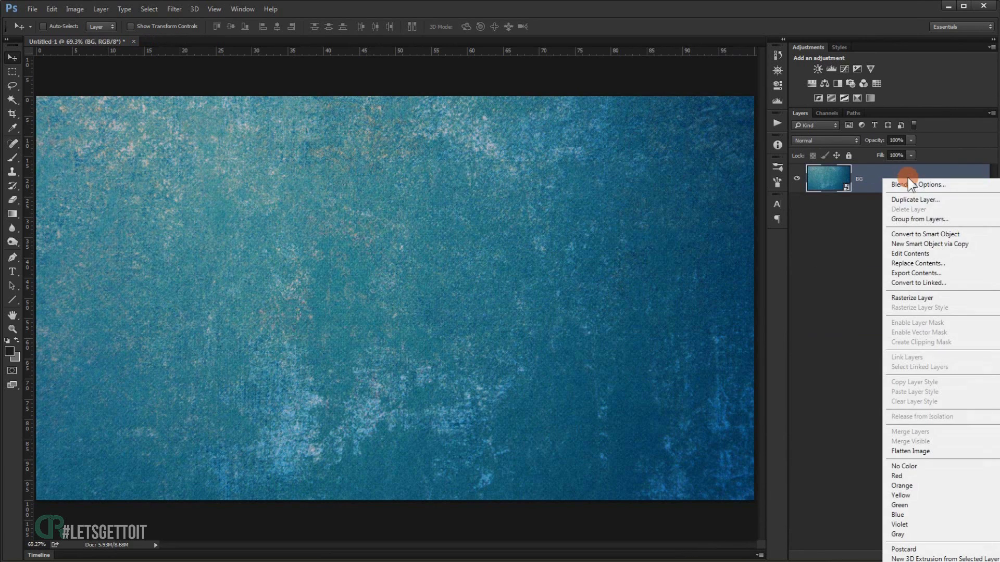
{"action": "left_click", "coordinate": [929, 294]}
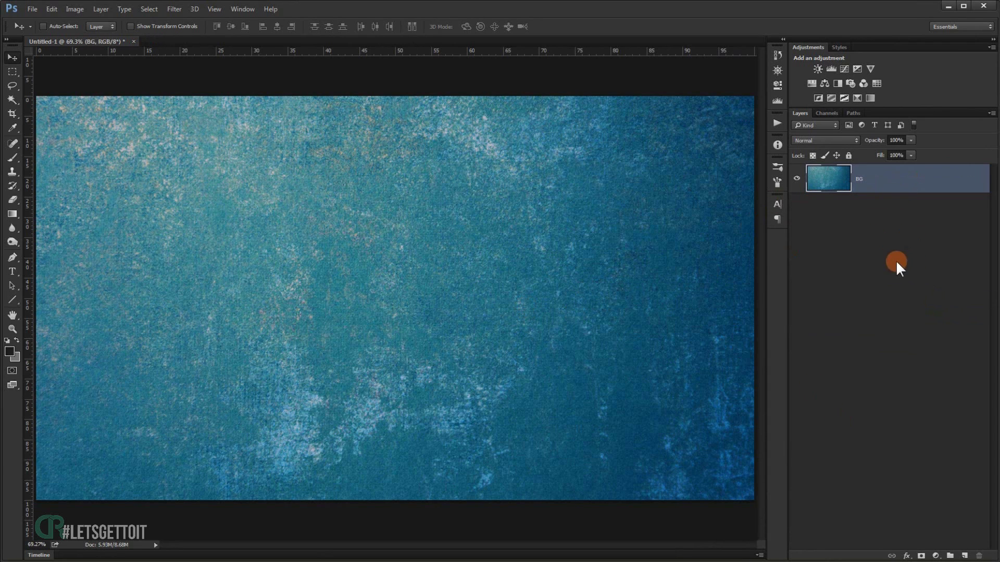
{"action": "left_click", "coordinate": [13, 269]}
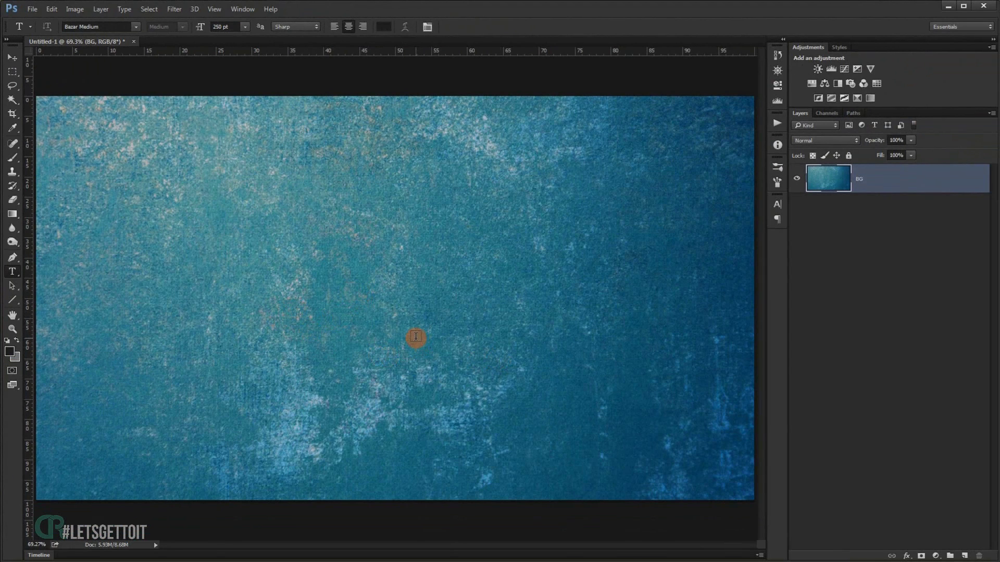
- Type RETRO on the canvas and set its font size to 350 pt
{"action": "left_click", "coordinate": [349, 291]}
{"action": "type", "text": "RETRO"}
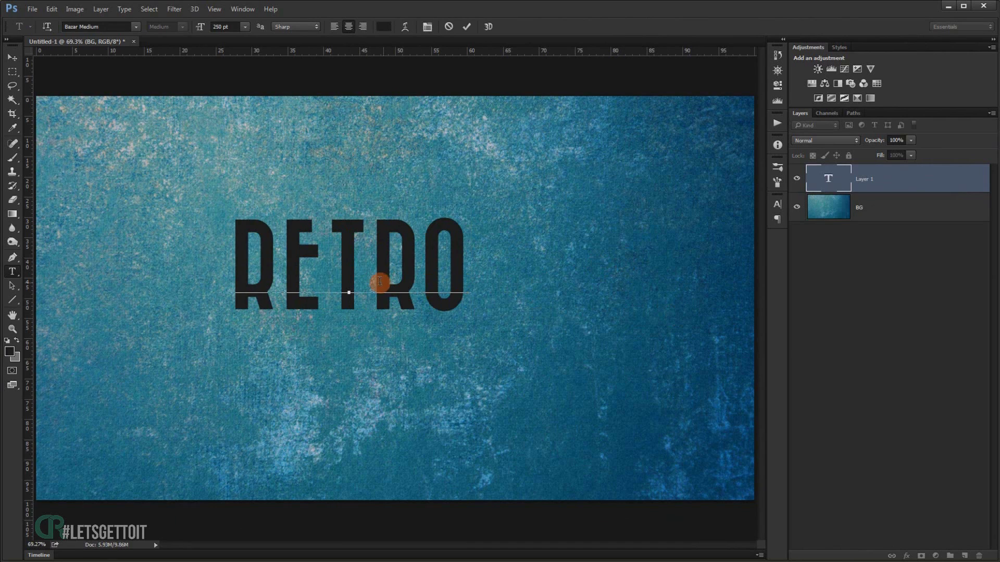
{"action": "key", "text": "ctrl+a"}
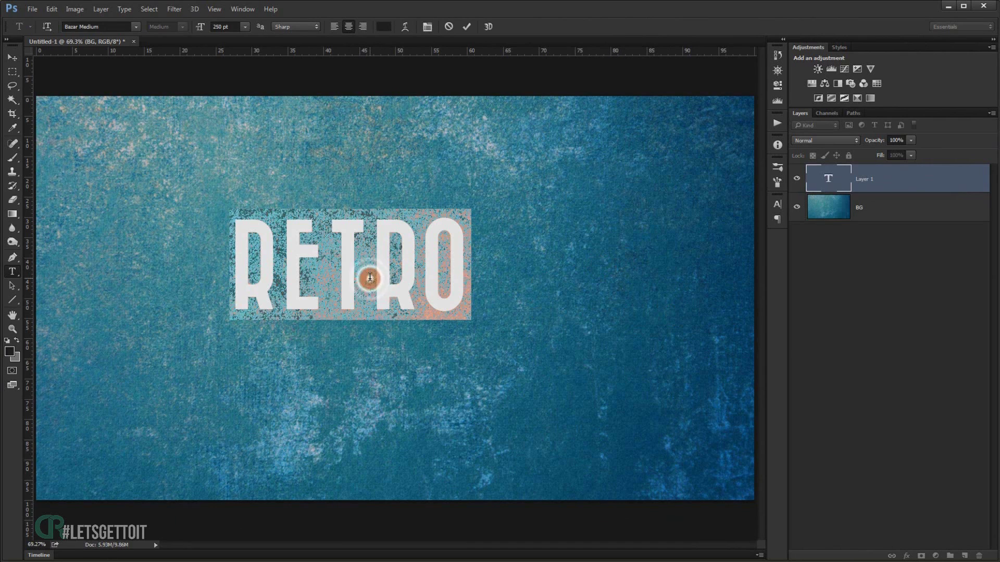
{"action": "left_click", "coordinate": [205, 27]}
{"action": "left_click_drag", "start_coordinate": [206, 27], "coordinate": [242, 28]}
{"action": "type", "text": "350"}
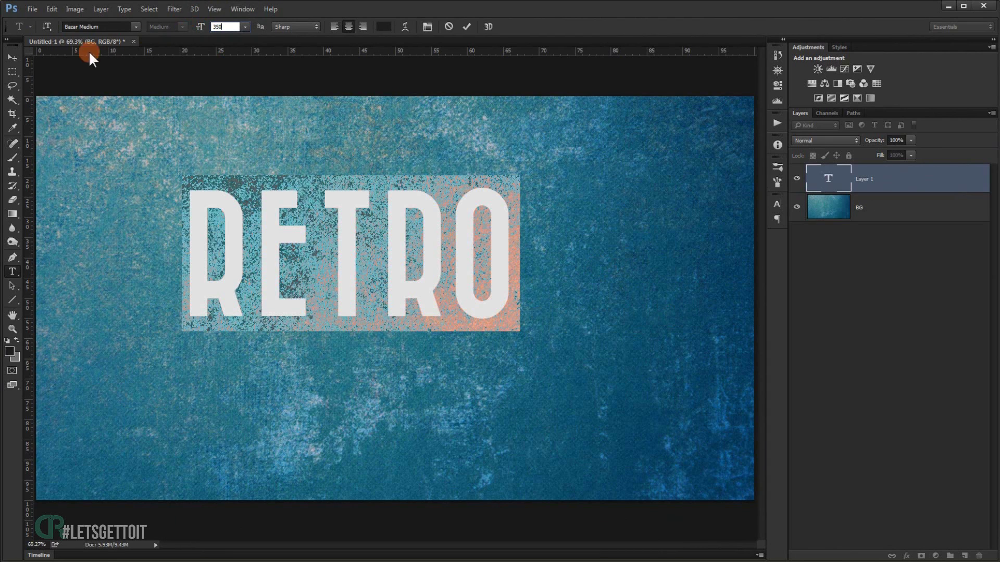
- Centre the RETRO text horizontally and vertically on the canvas
{"action": "left_click", "coordinate": [10, 56]}
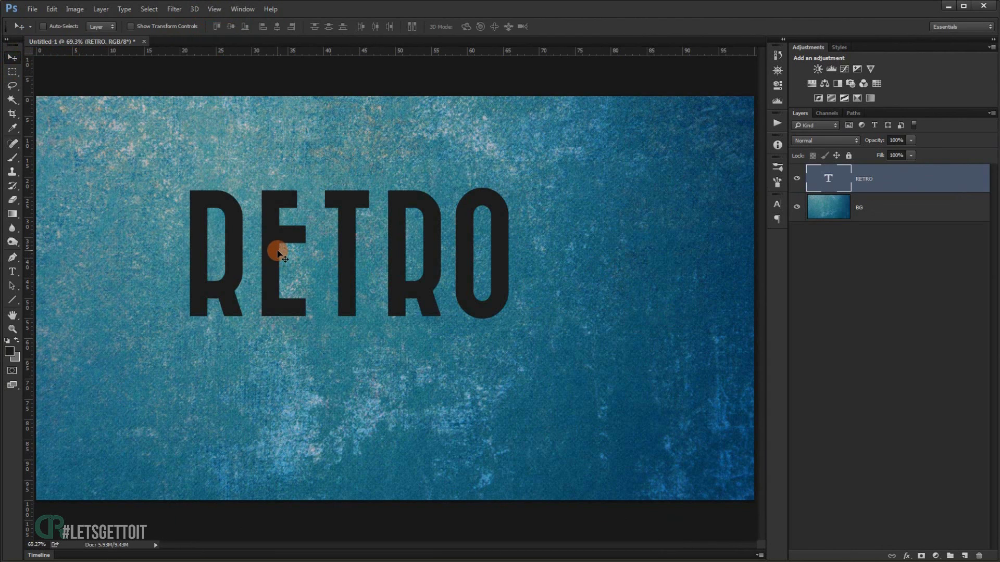
{"action": "key", "text": "ctrl+a"}
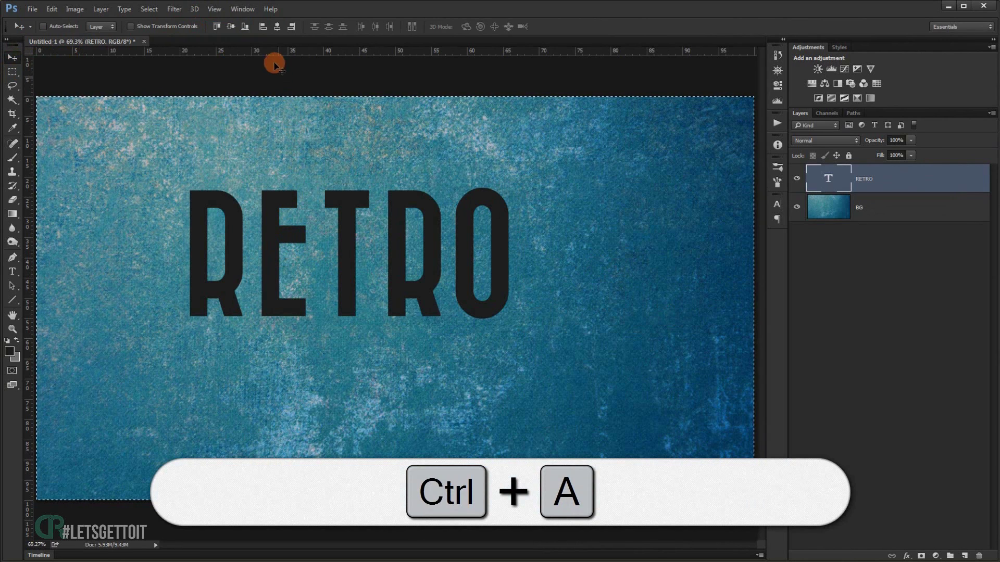
{"action": "left_click", "coordinate": [277, 26]}
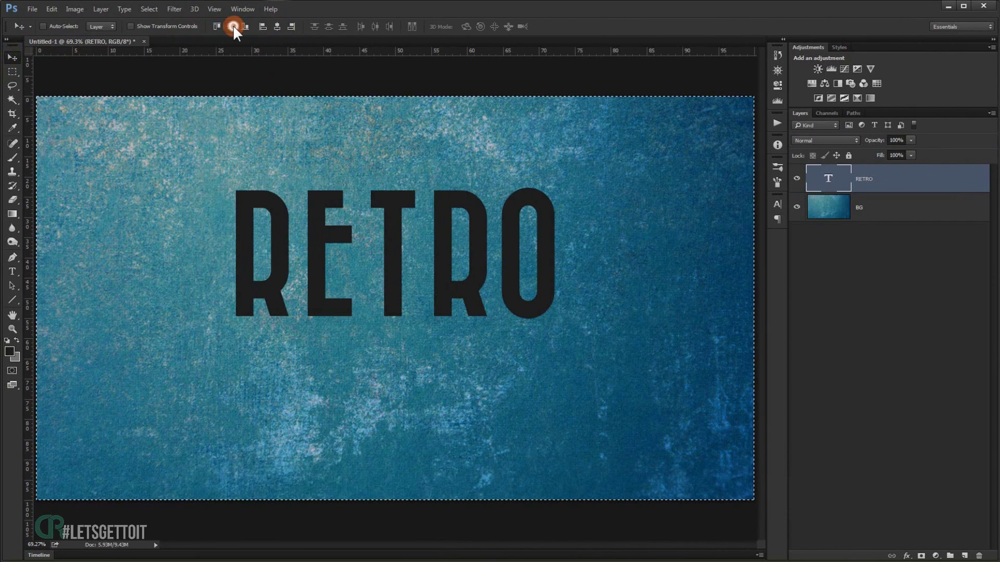
{"action": "left_click", "coordinate": [231, 26]}
{"action": "key", "text": "ctrl+d"}
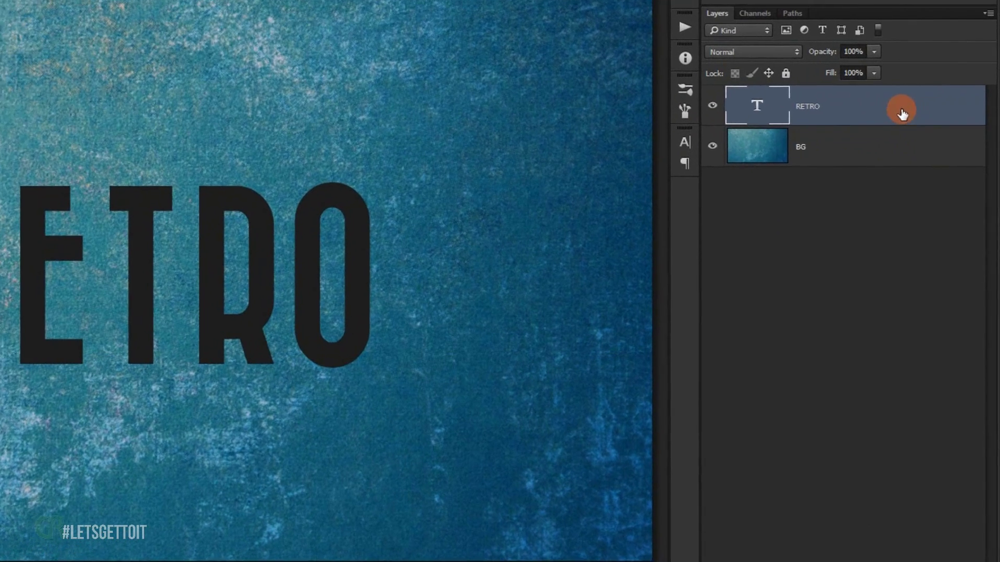
- Convert the RETRO layer to a smart object and duplicate it three times with Ctrl+J
{"action": "right_click", "coordinate": [898, 180]}
{"action": "left_click", "coordinate": [798, 156]}
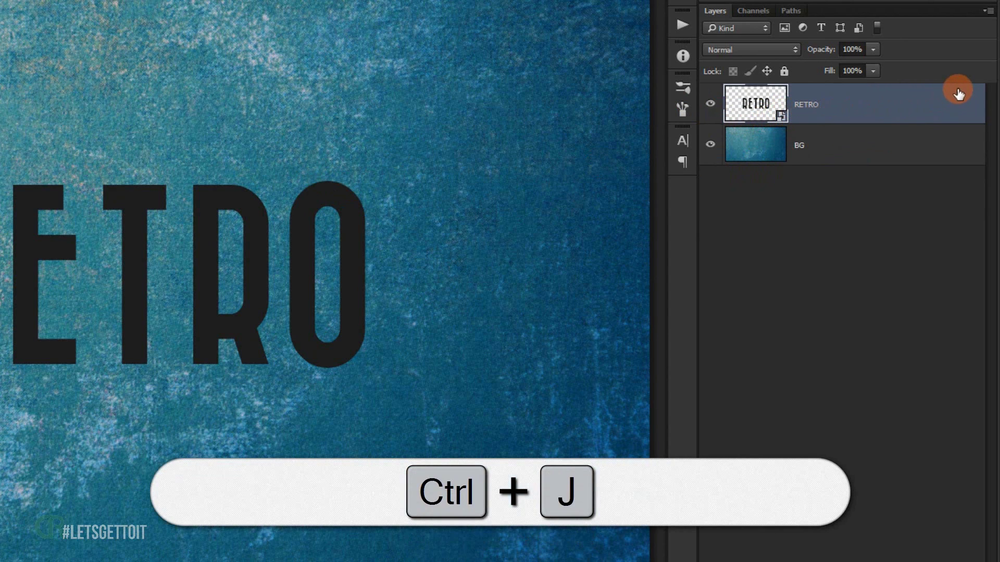
{"action": "key", "text": "ctrl+j"}
{"action": "key", "text": "ctrl+j"}
{"action": "key", "text": "ctrl+j"}
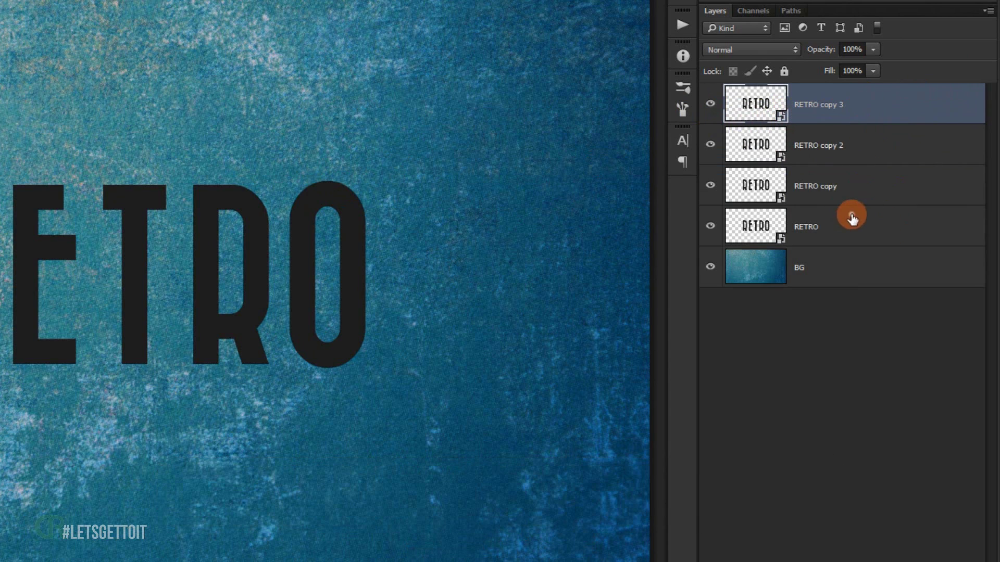
{"action": "left_click", "coordinate": [851, 219]}
- Move the original RETRO layer to the top and rename the copies COLOR, 3D and SHADOW
{"action": "left_click_drag", "start_coordinate": [875, 234], "coordinate": [829, 94]}
{"action": "double_click", "coordinate": [825, 150]}
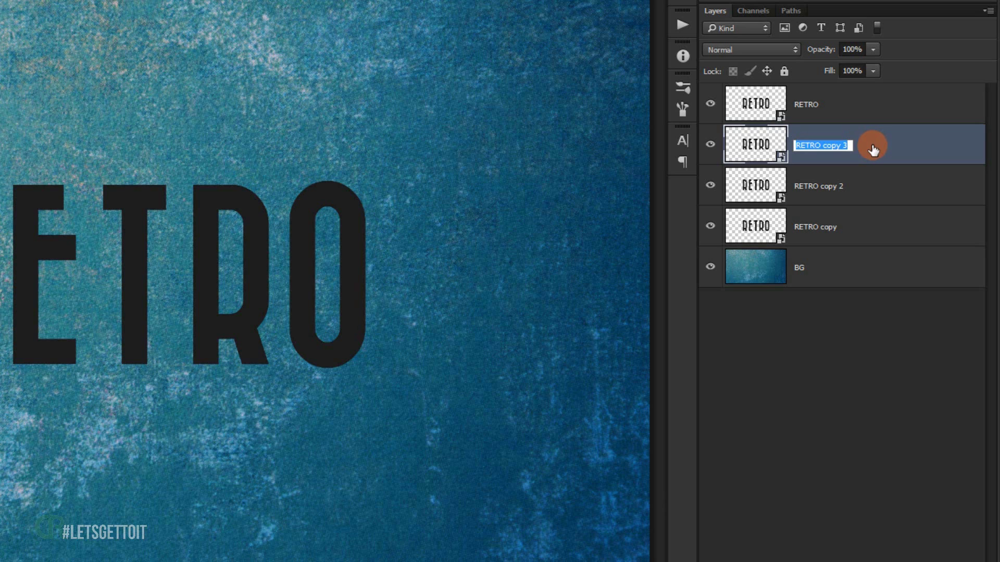
{"action": "type", "text": "3D"}
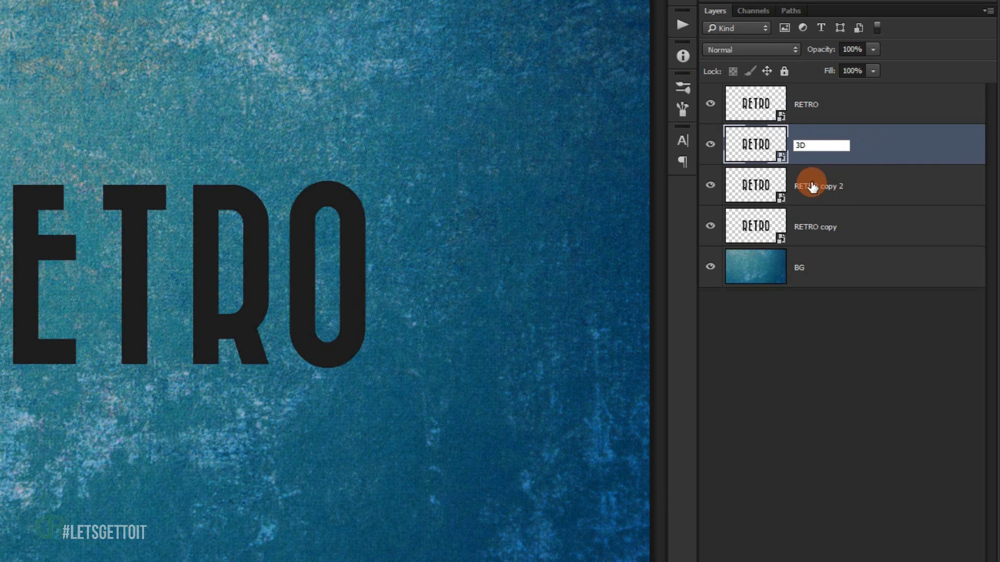
{"action": "double_click", "coordinate": [787, 149]}
{"action": "key", "text": "Return"}
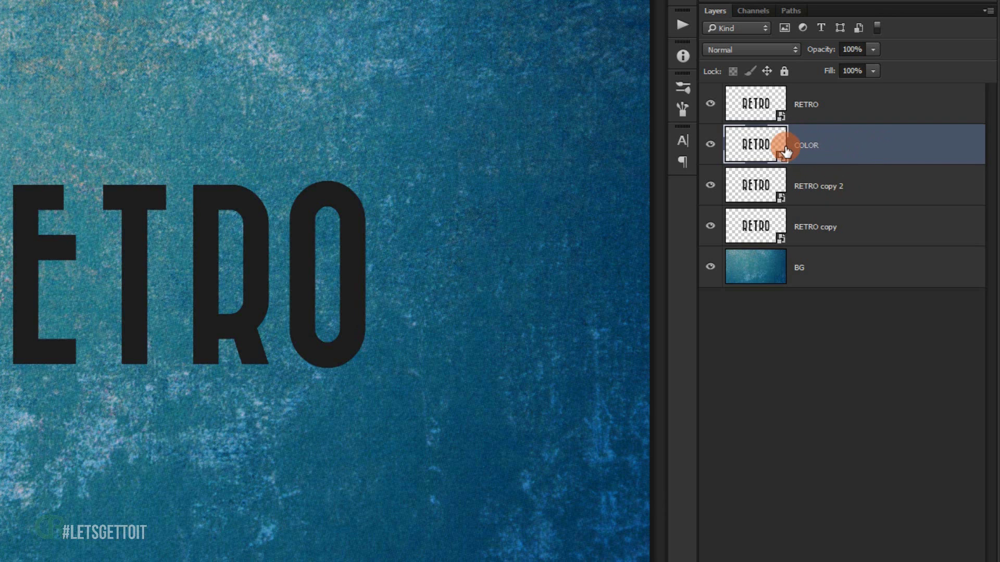
{"action": "double_click", "coordinate": [822, 187]}
{"action": "type", "text": "3D"}
{"action": "double_click", "coordinate": [809, 234]}
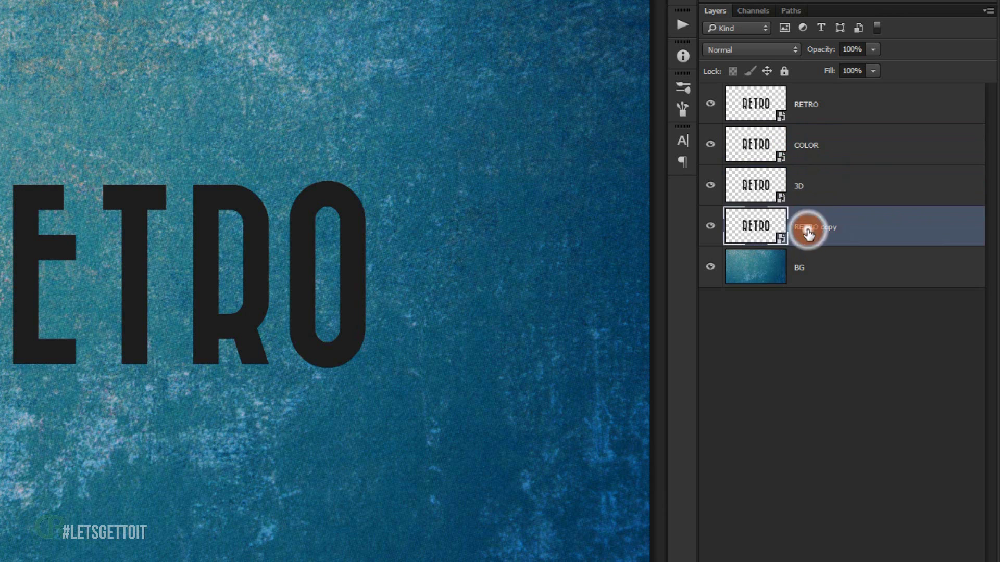
{"action": "type", "text": "SHADOW"}
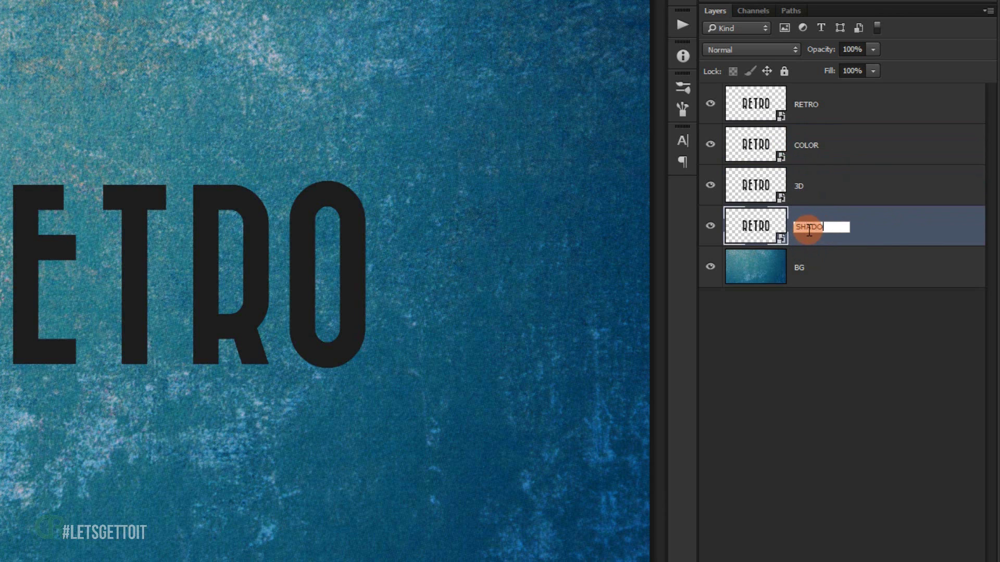
{"action": "key", "text": "Return"}
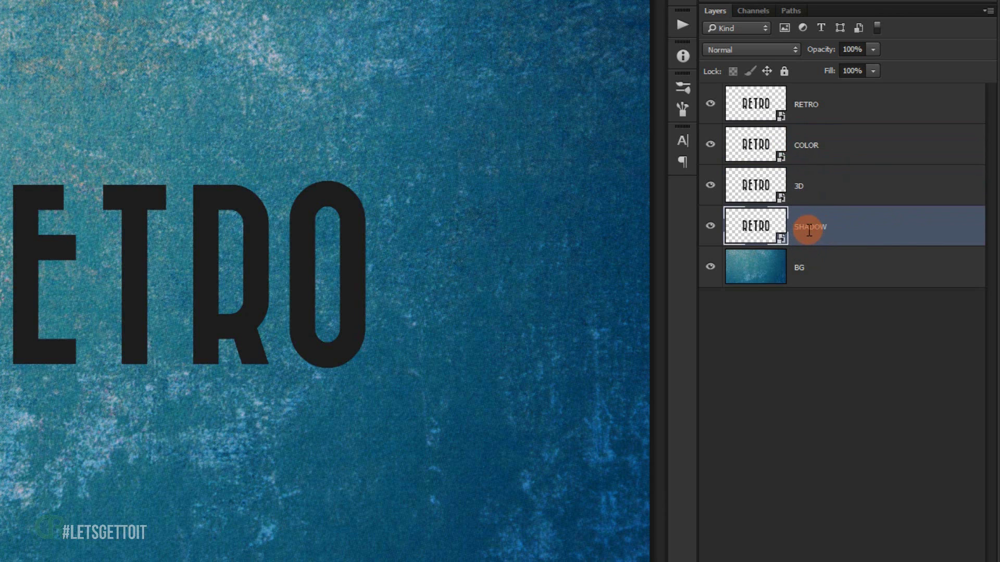
- Hide the SHADOW, 3D and COLOR layers and set the top RETRO layer's fill to 0%
{"action": "left_click", "coordinate": [710, 227]}
{"action": "left_click", "coordinate": [711, 185]}
{"action": "left_click", "coordinate": [710, 144]}
{"action": "left_click", "coordinate": [849, 151]}
{"action": "left_click", "coordinate": [850, 101]}
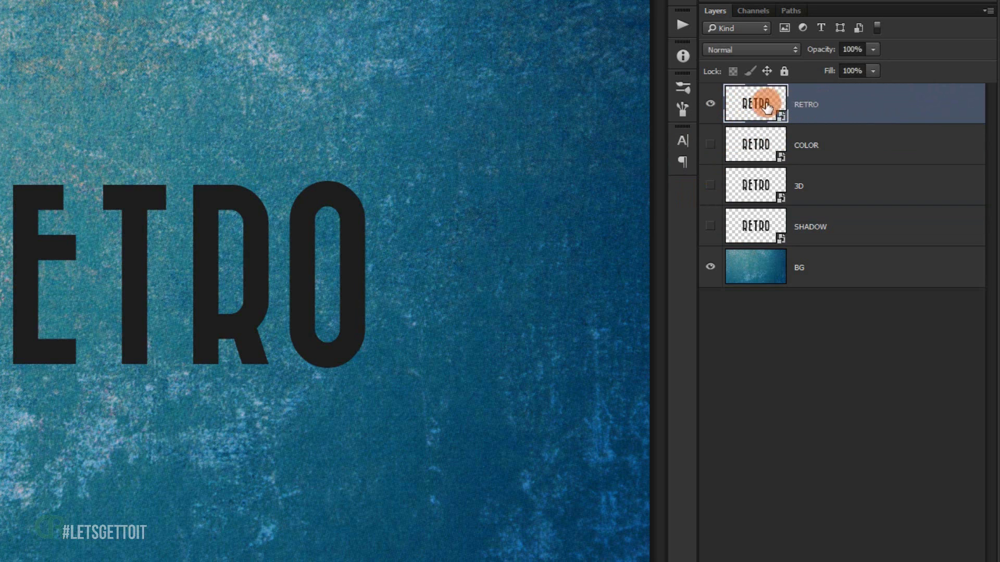
{"action": "left_click", "coordinate": [872, 71]}
{"action": "left_click_drag", "start_coordinate": [864, 82], "coordinate": [788, 83]}
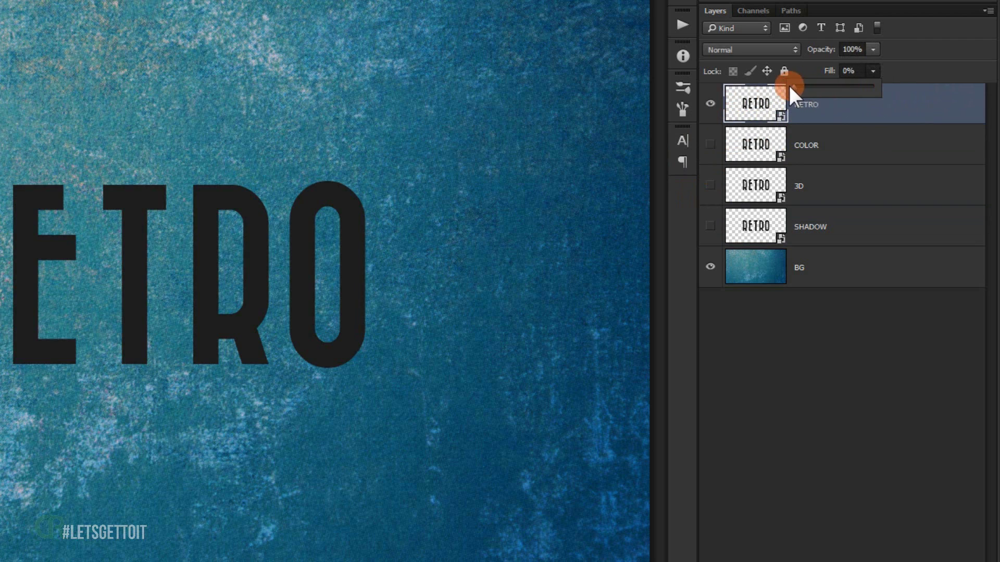
{"action": "left_click", "coordinate": [870, 311]}
- Add a 12 px Stroke layer style to the RETRO text
{"action": "double_click", "coordinate": [918, 104]}
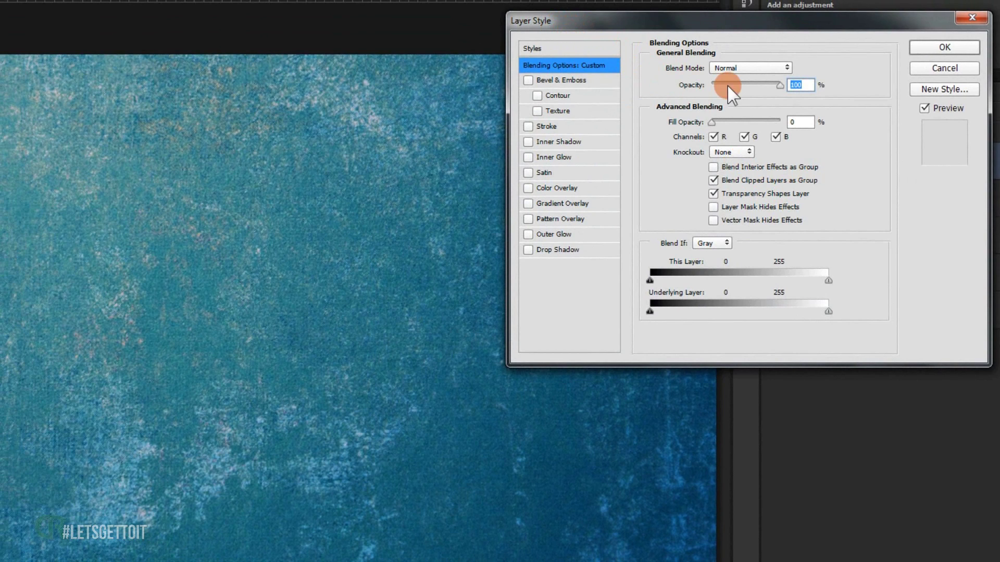
{"action": "left_click", "coordinate": [530, 127]}
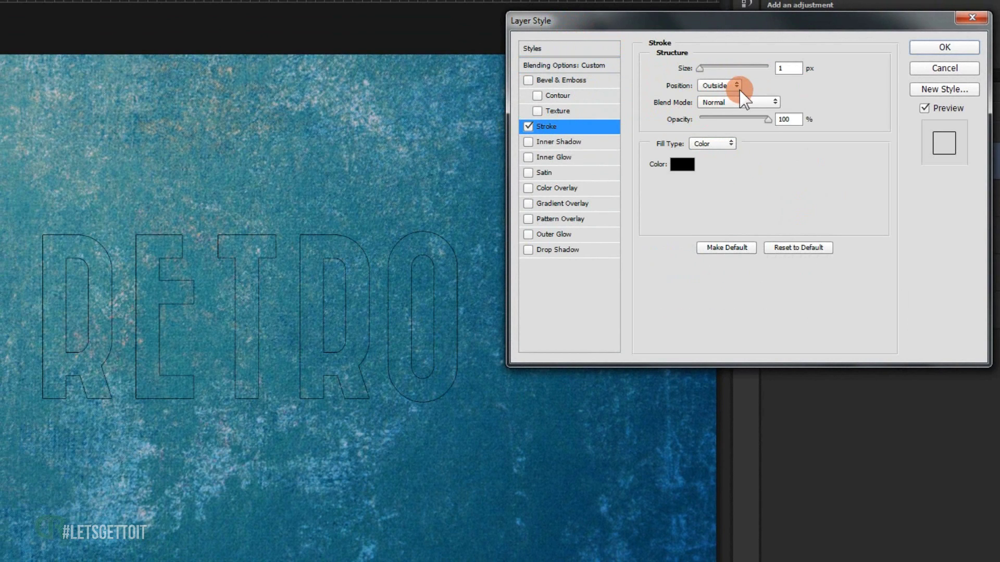
{"action": "left_click_drag", "start_coordinate": [700, 69], "coordinate": [707, 70]}
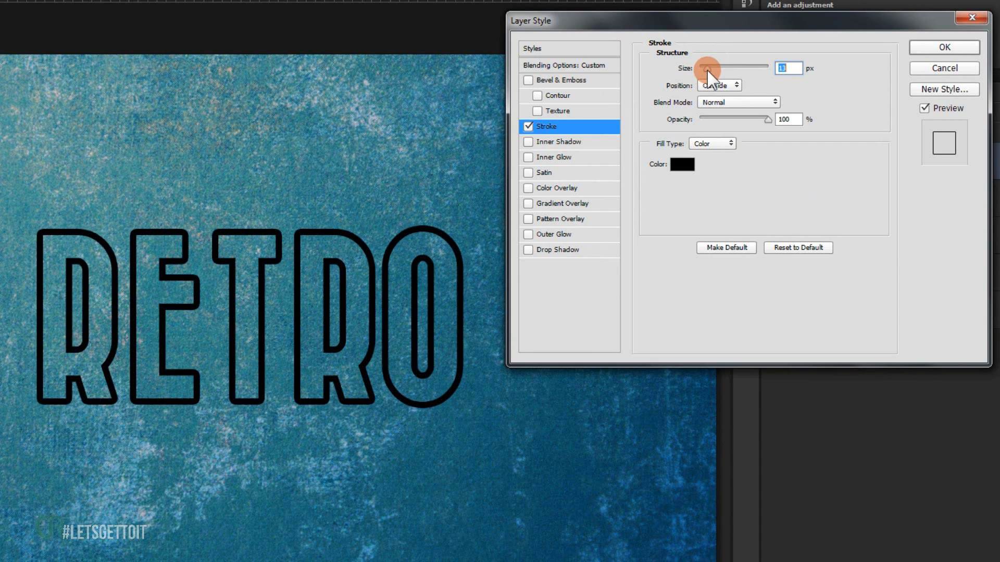
{"action": "double_click", "coordinate": [787, 68]}
{"action": "type", "text": "12"}
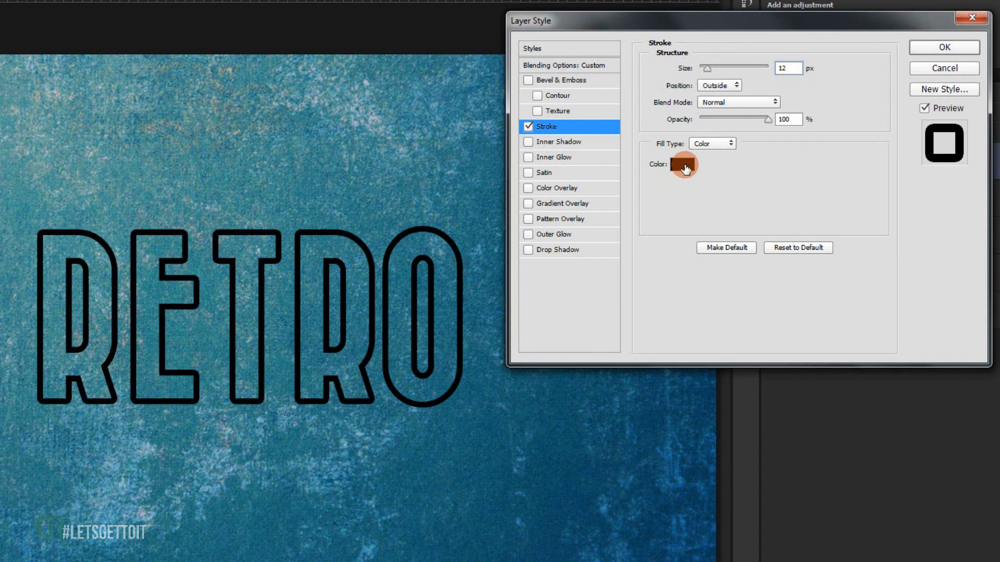
- Set the stroke colour to light orange (f79f37)
{"action": "left_click", "coordinate": [683, 165]}
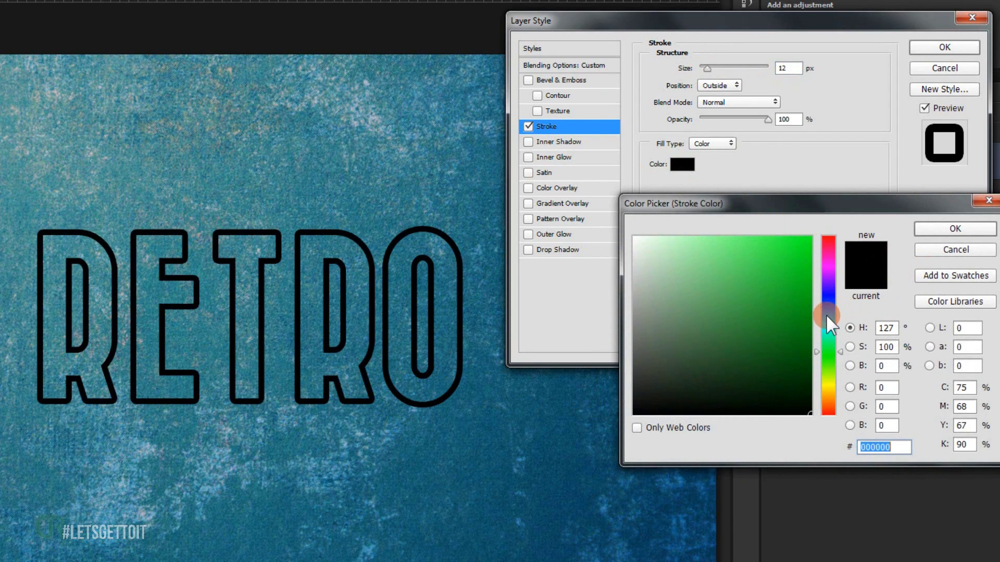
{"action": "left_click_drag", "start_coordinate": [841, 342], "coordinate": [830, 404]}
{"action": "left_click_drag", "start_coordinate": [785, 308], "coordinate": [795, 261]}
{"action": "mouse_move", "coordinate": [793, 254]}
{"action": "left_mouse_down"}
{"action": "mouse_move", "coordinate": [776, 273]}
{"action": "mouse_move", "coordinate": [787, 250]}
{"action": "left_mouse_up"}
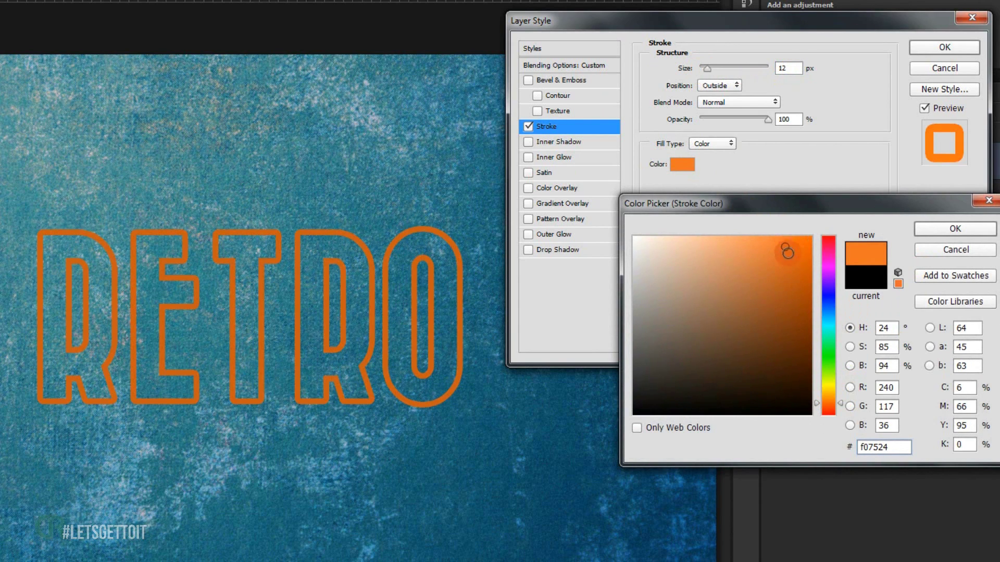
{"action": "left_click_drag", "start_coordinate": [832, 406], "coordinate": [829, 397]}
{"action": "left_click", "coordinate": [786, 255]}
{"action": "mouse_move", "coordinate": [786, 255]}
{"action": "left_mouse_down"}
{"action": "mouse_move", "coordinate": [752, 234]}
{"action": "mouse_move", "coordinate": [779, 238]}
{"action": "mouse_move", "coordinate": [755, 240]}
{"action": "mouse_move", "coordinate": [763, 237]}
{"action": "left_mouse_up"}
{"action": "left_click", "coordinate": [947, 231]}
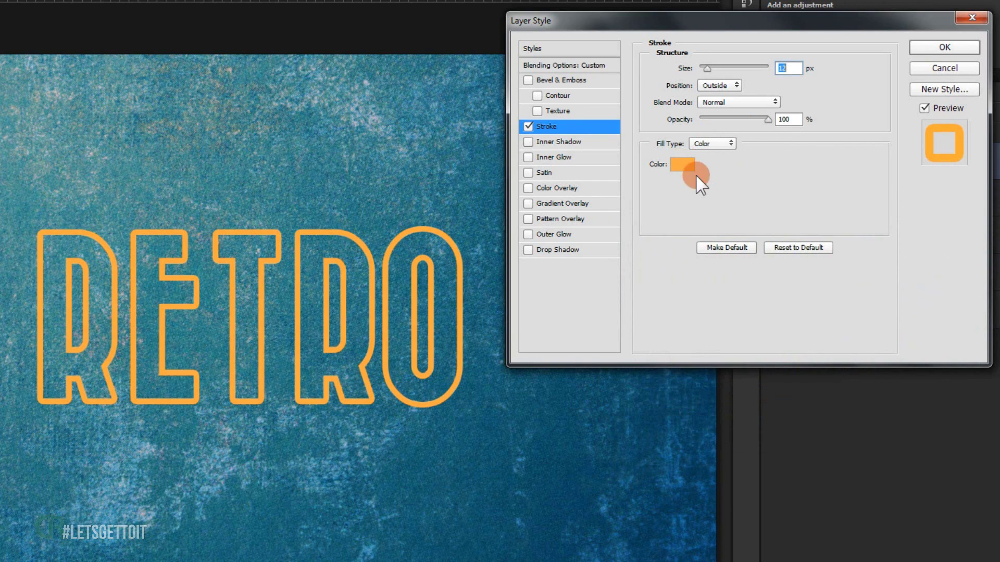
- Add a diagonal stripe Pattern Overlay to RETRO at 25% scale and 70% opacity
{"action": "left_click", "coordinate": [560, 217]}
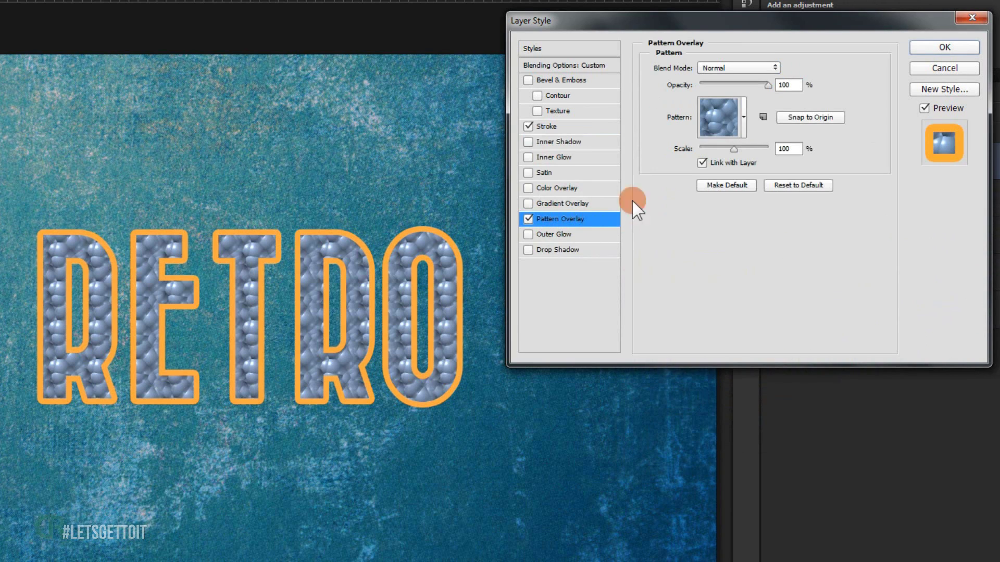
{"action": "left_click", "coordinate": [741, 116]}
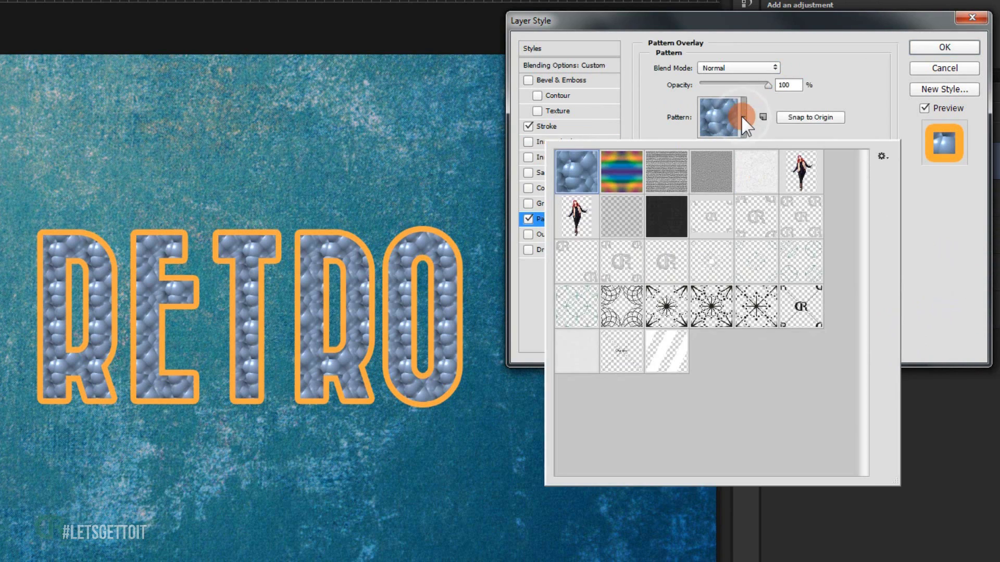
{"action": "left_click", "coordinate": [674, 362]}
{"action": "left_click", "coordinate": [780, 23]}
{"action": "left_click", "coordinate": [729, 186]}
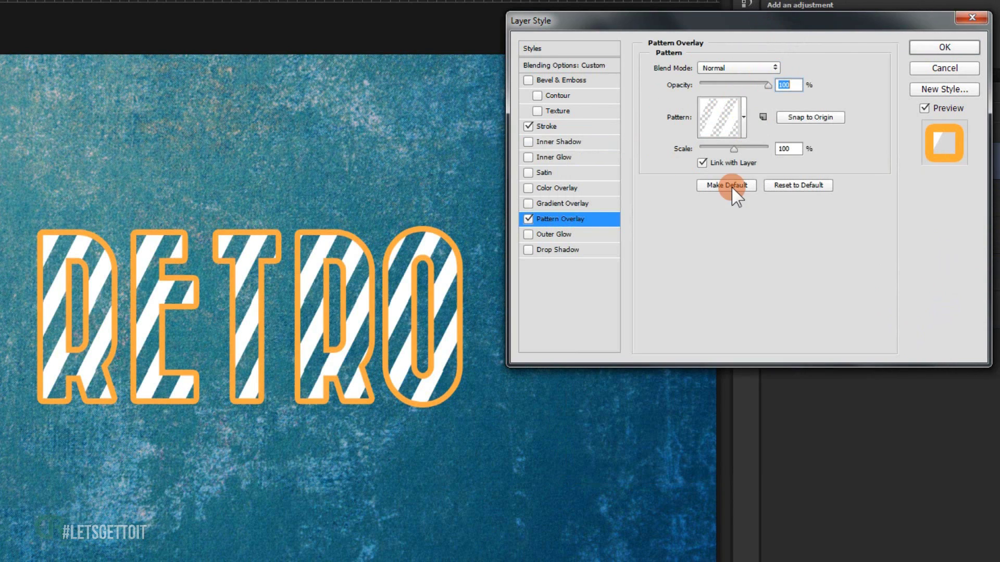
{"action": "left_click_drag", "start_coordinate": [733, 152], "coordinate": [707, 148]}
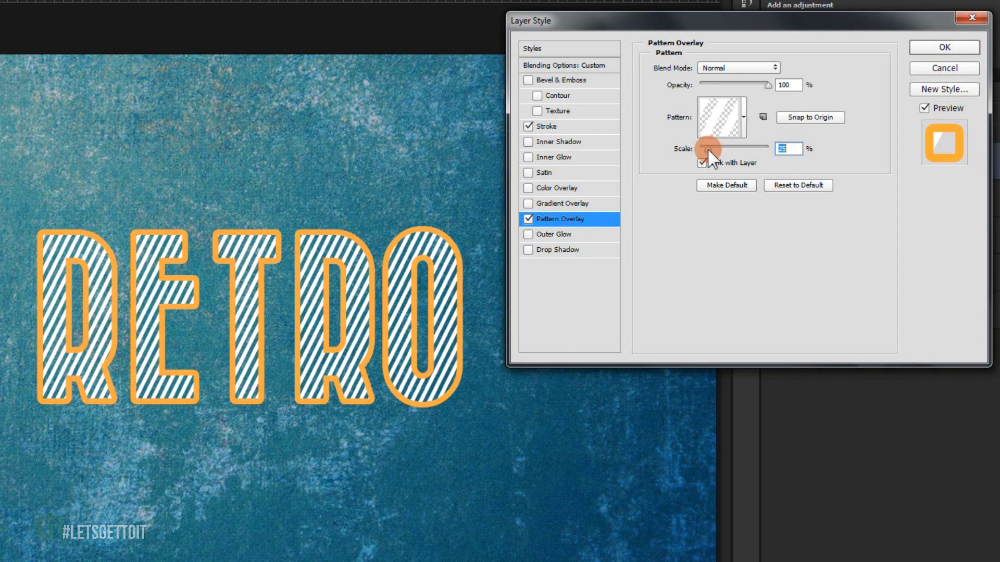
{"action": "left_click", "coordinate": [769, 150]}
{"action": "left_click", "coordinate": [784, 85]}
{"action": "type", "text": "70"}
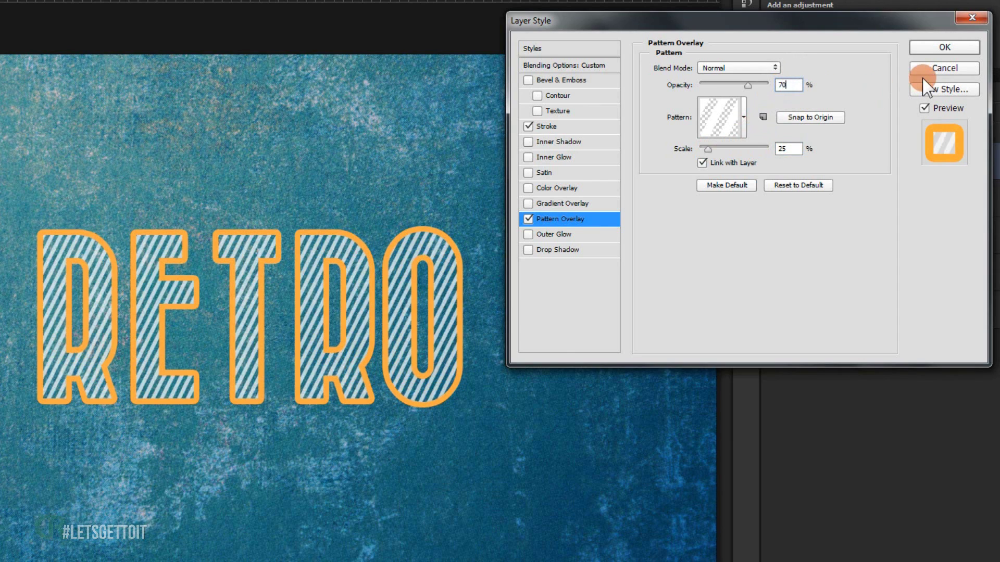
- Add an Inner Shadow in Linear Burn mode at 100% opacity, with Use Global Light off
{"action": "left_click", "coordinate": [558, 148]}
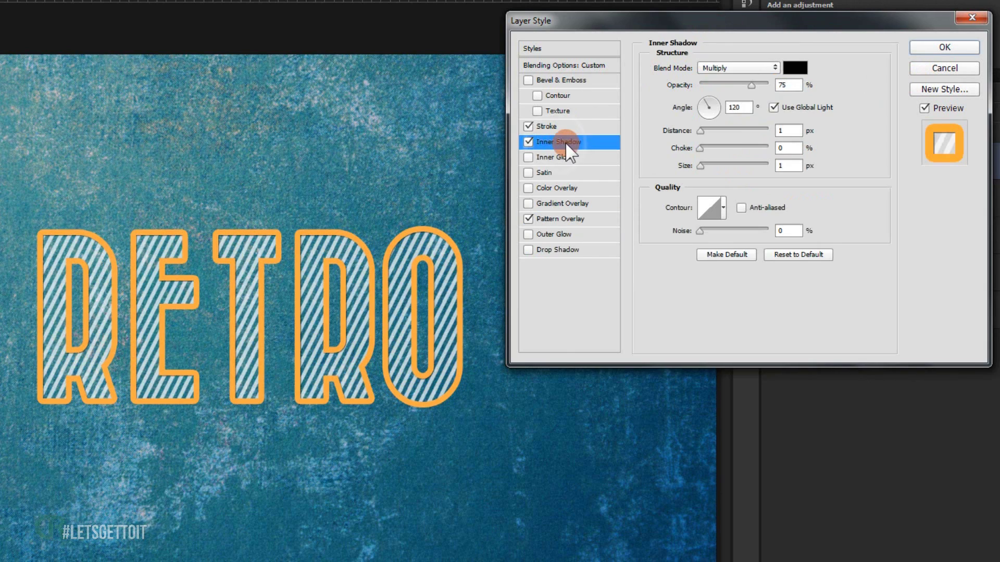
{"action": "left_click", "coordinate": [722, 72]}
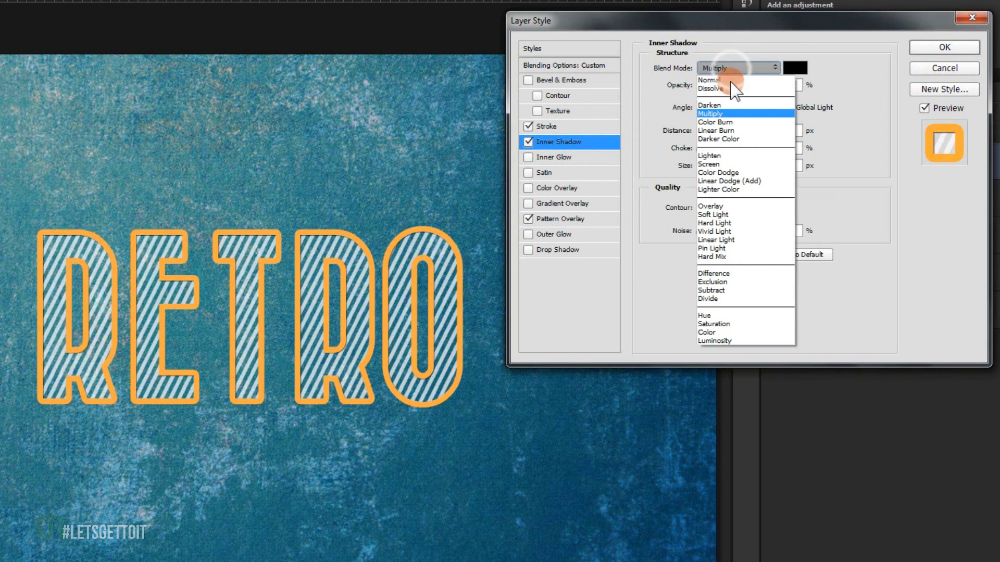
{"action": "left_click", "coordinate": [735, 128]}
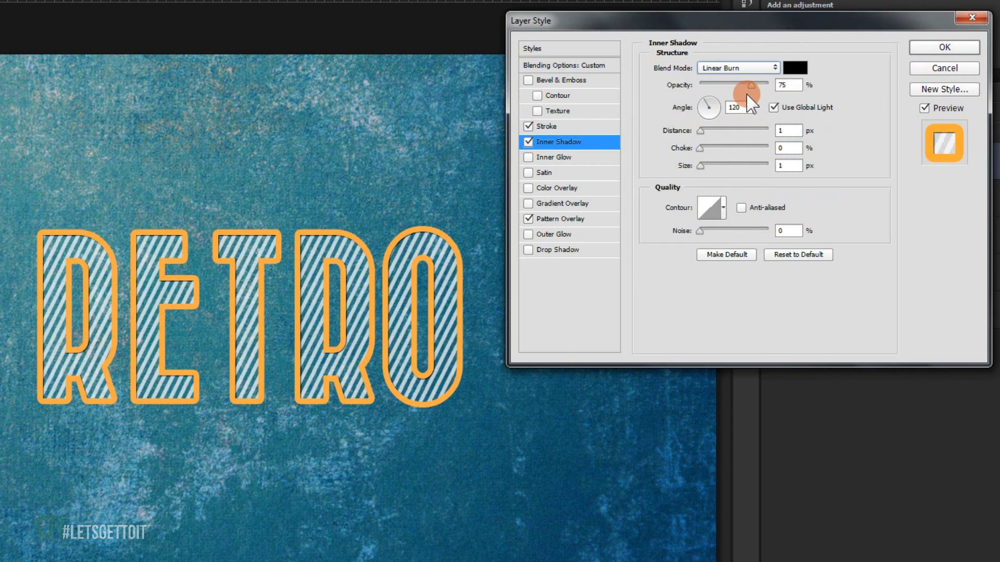
{"action": "left_click_drag", "start_coordinate": [747, 87], "coordinate": [839, 86]}
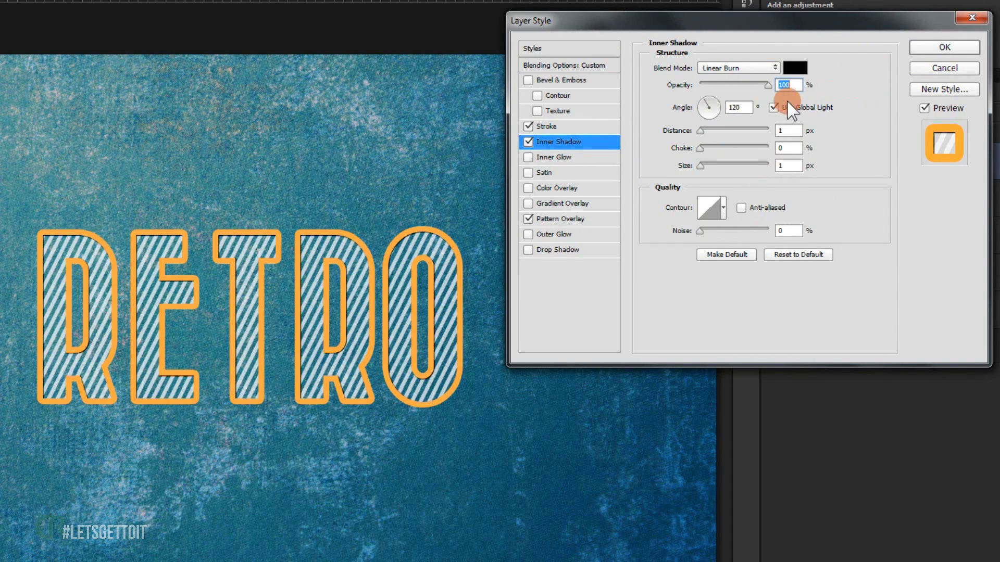
{"action": "left_click", "coordinate": [774, 107]}
- Set the inner shadow to a 116° angle, 1 px distance and 3 px size, then apply
{"action": "left_click_drag", "start_coordinate": [251, 316], "coordinate": [243, 295]}
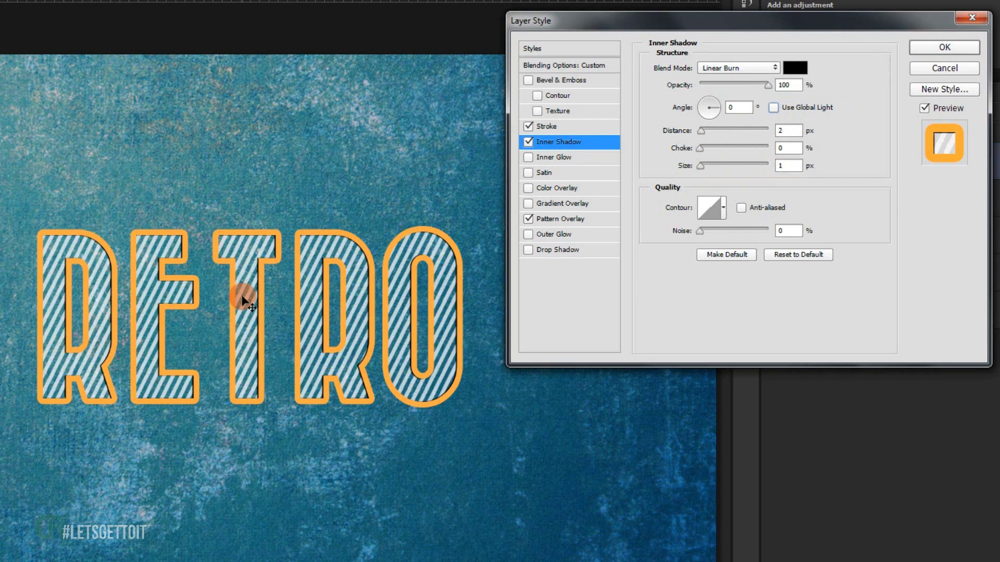
{"action": "left_click_drag", "start_coordinate": [244, 301], "coordinate": [245, 302]}
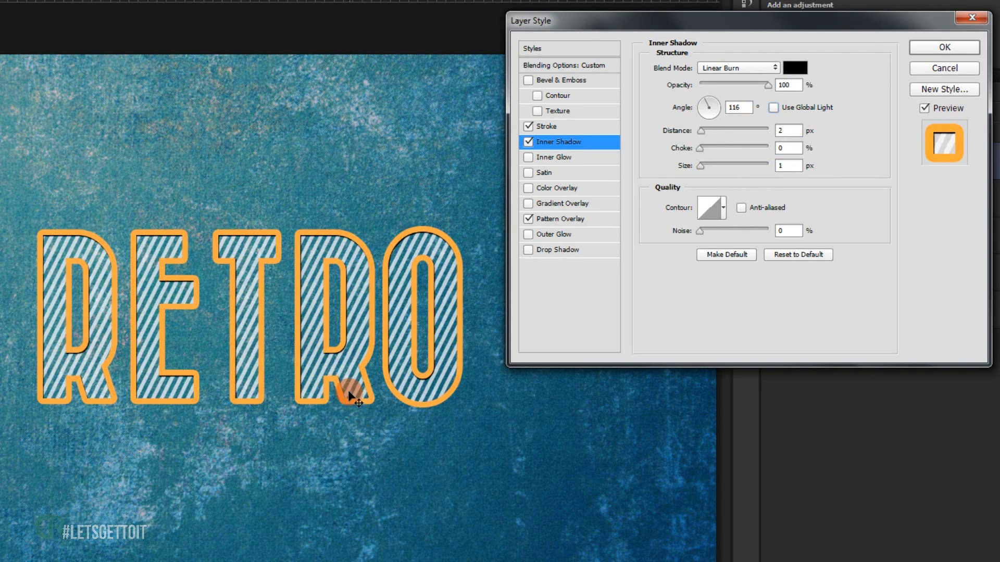
{"action": "key", "text": "Tab"}
{"action": "key", "text": "Tab"}
{"action": "type", "text": "3"}
{"action": "key", "text": "shift+Tab"}
{"action": "key", "text": "shift+Tab"}
{"action": "type", "text": "1"}
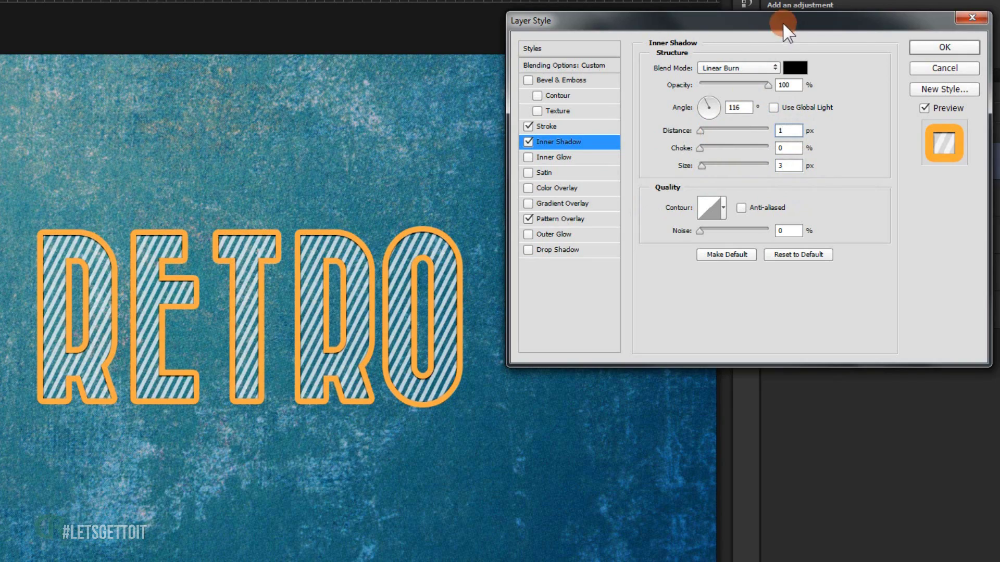
{"action": "left_click", "coordinate": [944, 47]}
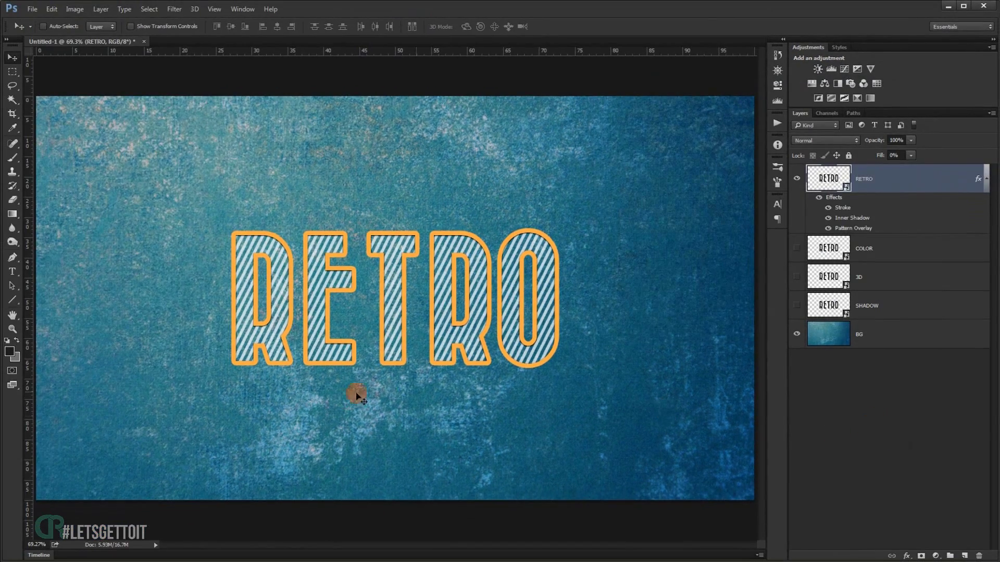
- Collapse RETRO's effects list, then show the COLOR layer and lower its fill to 0%
{"action": "scroll", "coordinate": [406, 339], "scroll_direction": "up", "scroll_amount": 3}
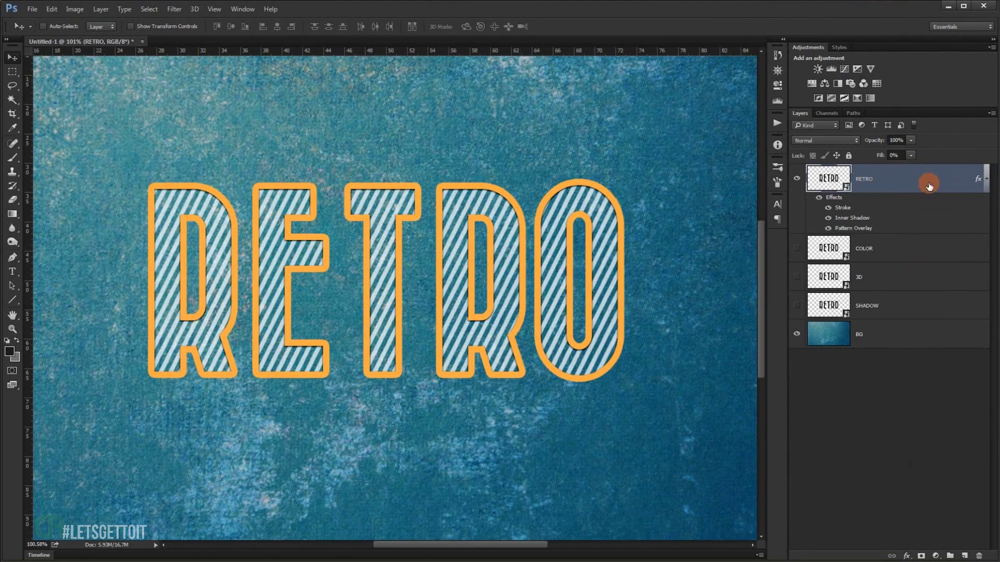
{"action": "scroll", "coordinate": [390, 349], "scroll_direction": "up", "scroll_amount": 2}
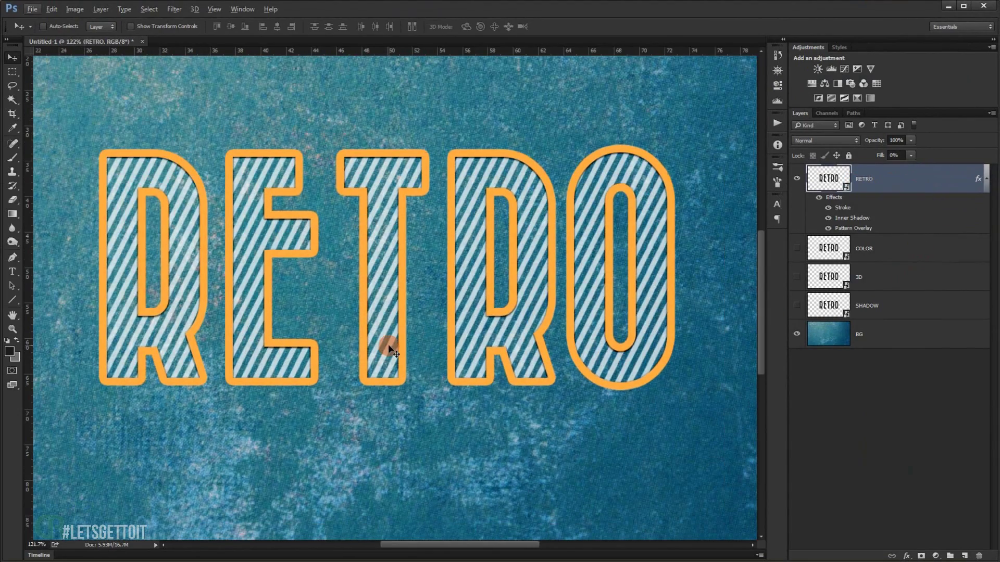
{"action": "scroll", "coordinate": [390, 349], "scroll_direction": "down", "scroll_amount": 4}
{"action": "left_click", "coordinate": [986, 179]}
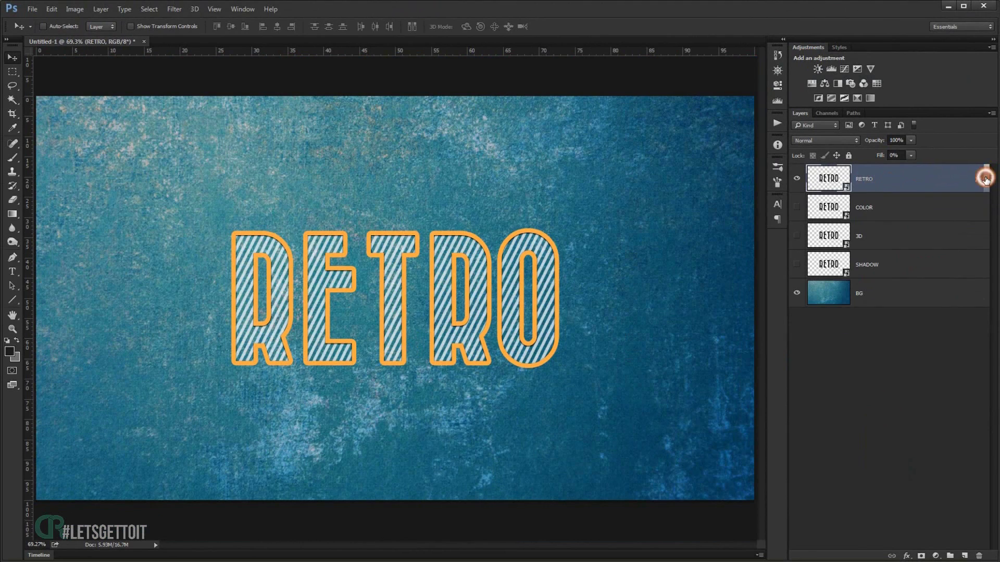
{"action": "left_click", "coordinate": [885, 207]}
{"action": "left_click", "coordinate": [798, 207]}
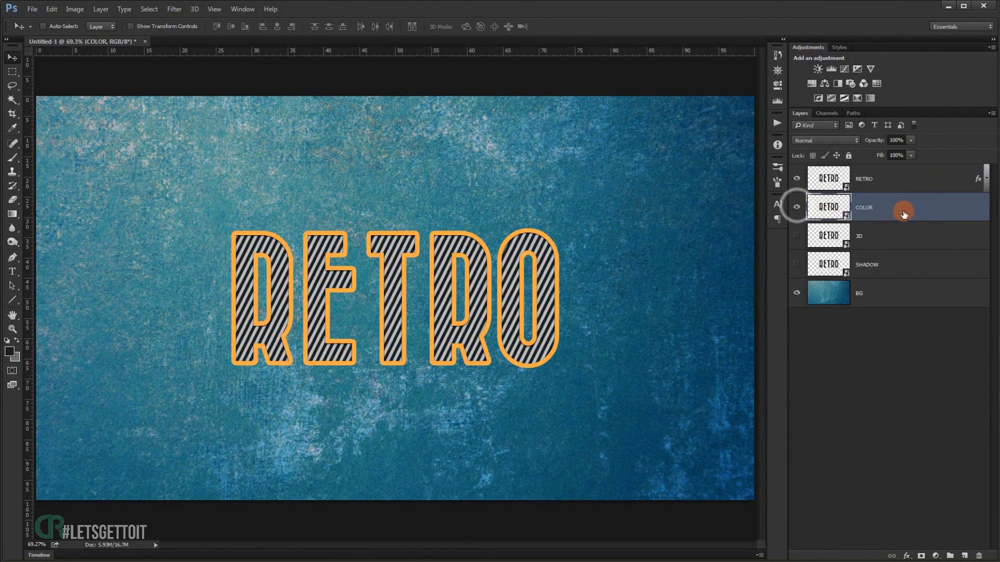
{"action": "left_click", "coordinate": [911, 155]}
{"action": "left_click_drag", "start_coordinate": [910, 166], "coordinate": [851, 165]}
- Add a Normal, 100% Color Overlay in red-orange d64b36 to the COLOR layer
{"action": "double_click", "coordinate": [968, 202]}
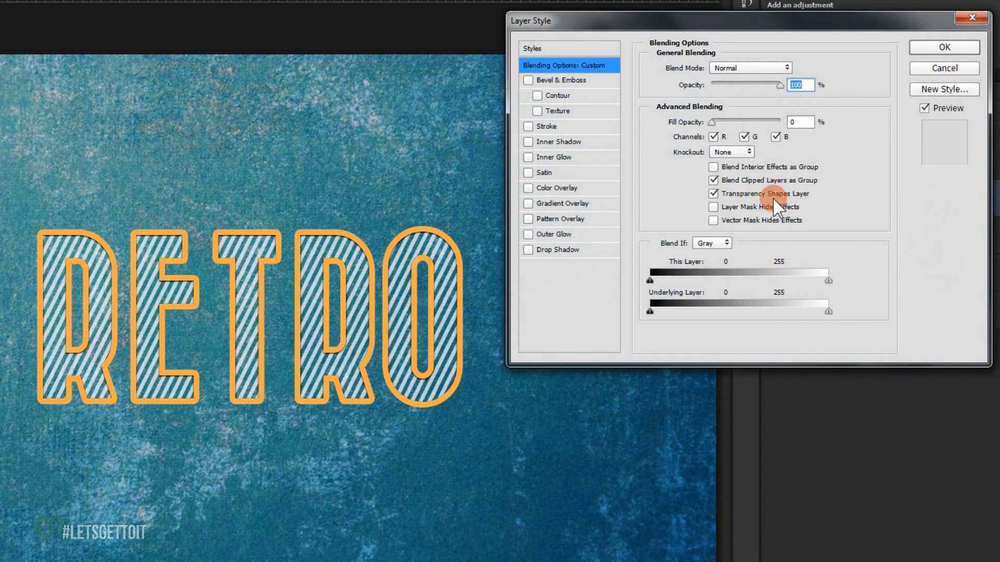
{"action": "left_click", "coordinate": [548, 187]}
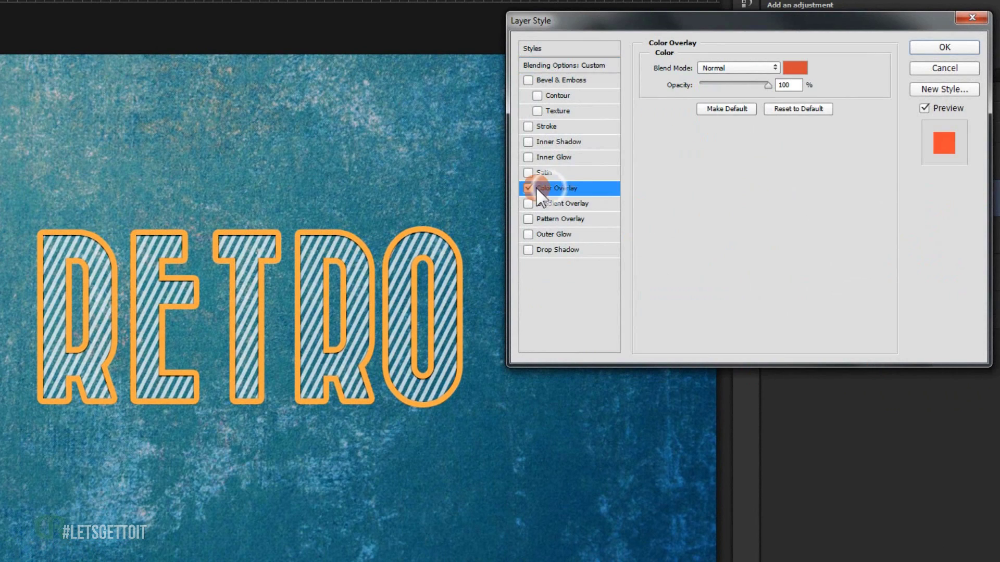
{"action": "left_click", "coordinate": [796, 68]}
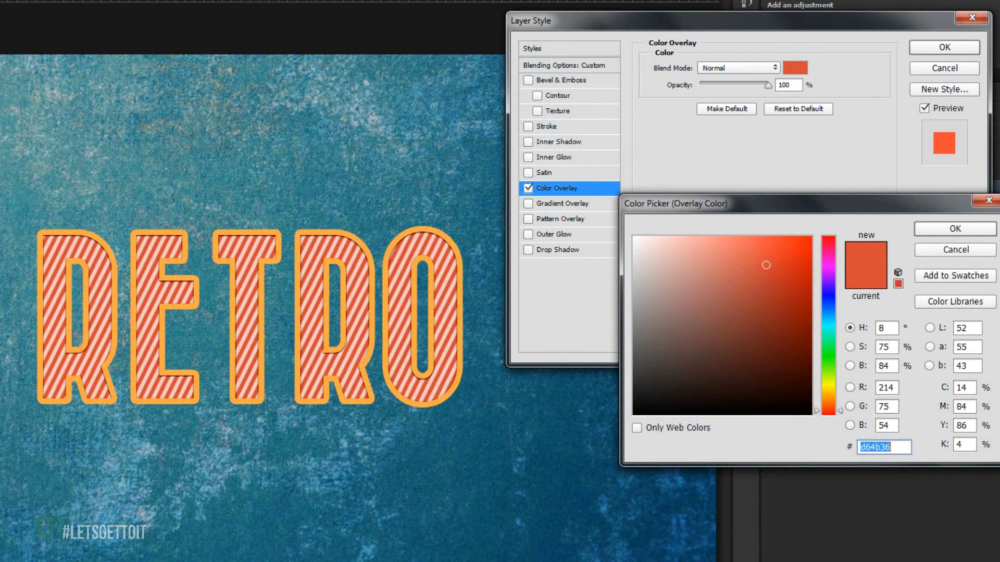
{"action": "left_click", "coordinate": [956, 229]}
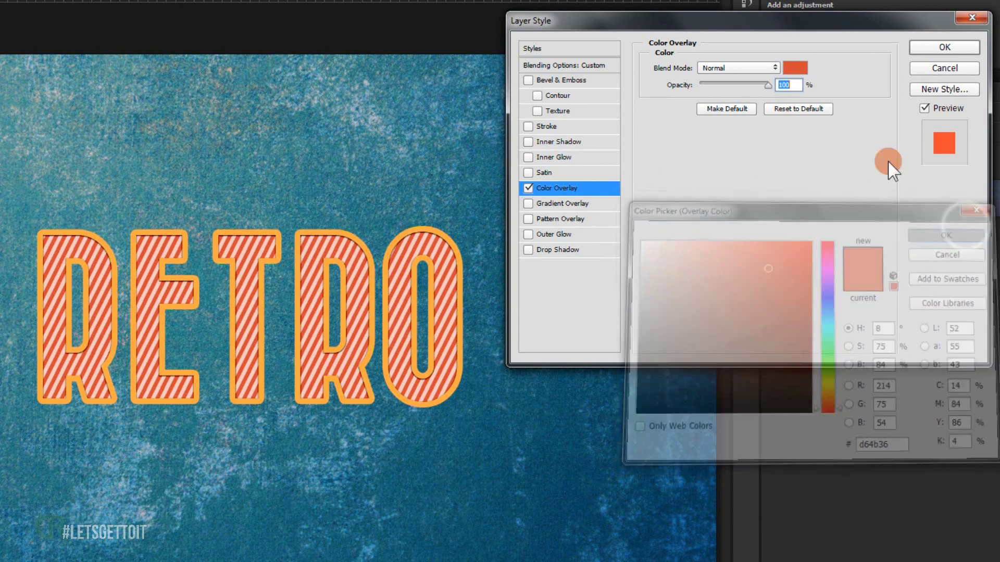
{"action": "left_click", "coordinate": [969, 47]}
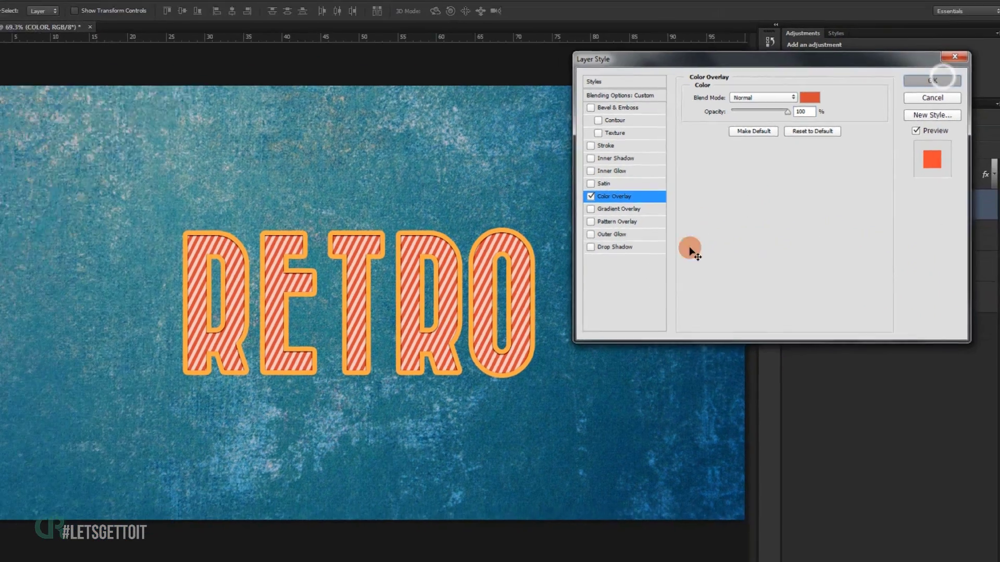
{"action": "left_click", "coordinate": [986, 207]}
{"action": "left_click", "coordinate": [869, 235]}
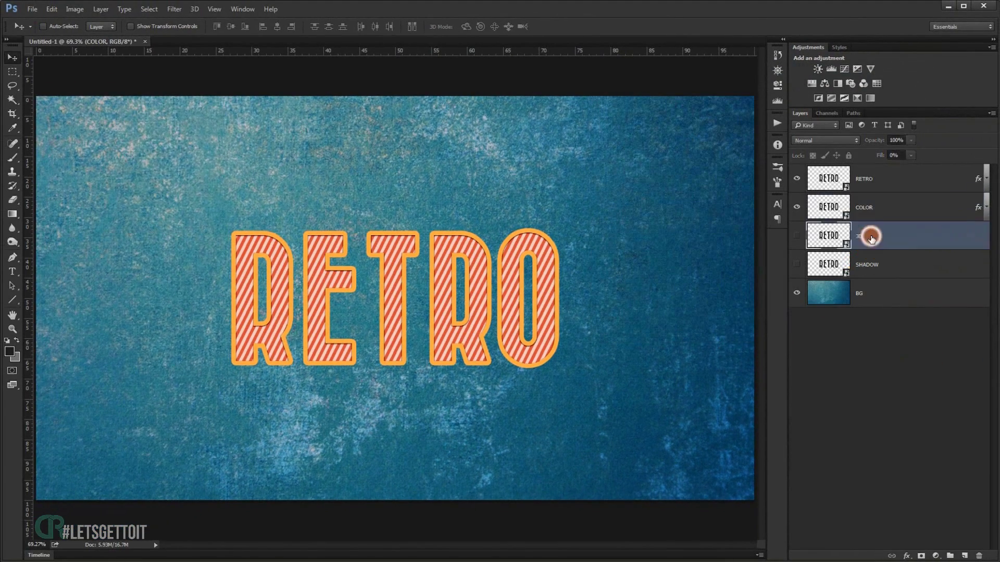
- Make the 3D layer visible and set its Fill to 0%
{"action": "left_click", "coordinate": [796, 237]}
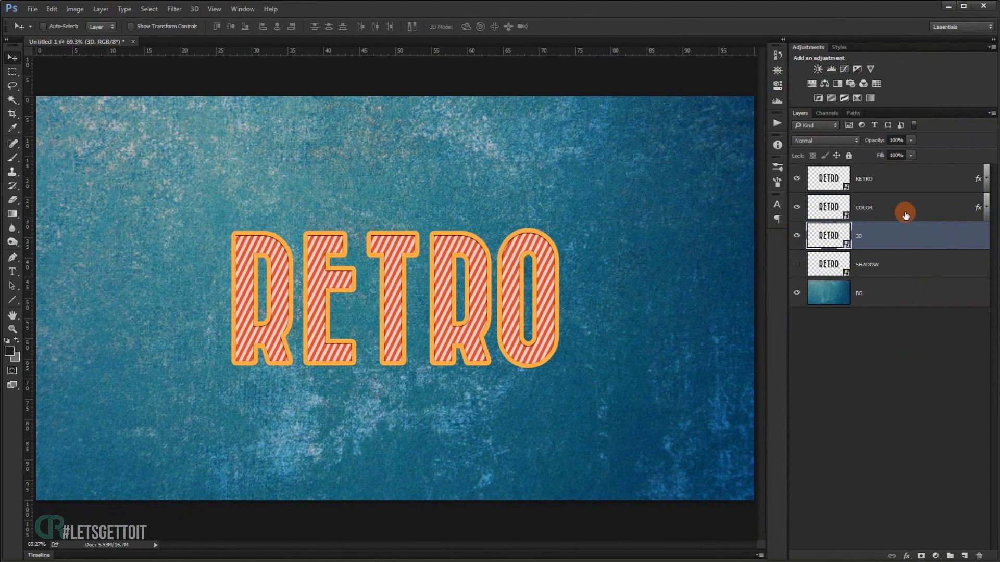
{"action": "left_click", "coordinate": [911, 155]}
{"action": "left_click_drag", "start_coordinate": [908, 163], "coordinate": [839, 167]}
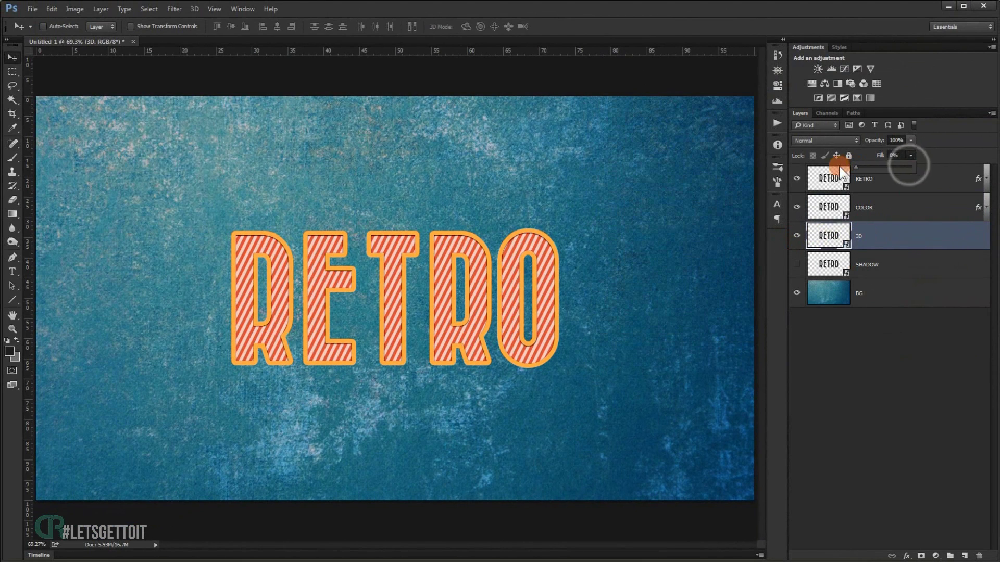
- Give the 3D layer a dark brown 4e300c Color Overlay and copy the hex value
{"action": "double_click", "coordinate": [942, 239]}
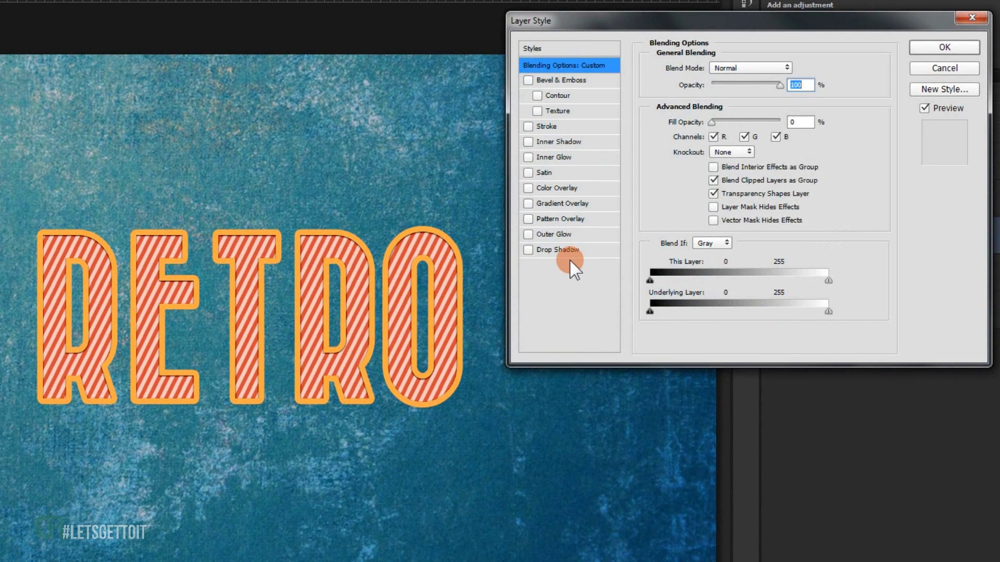
{"action": "left_click", "coordinate": [567, 188]}
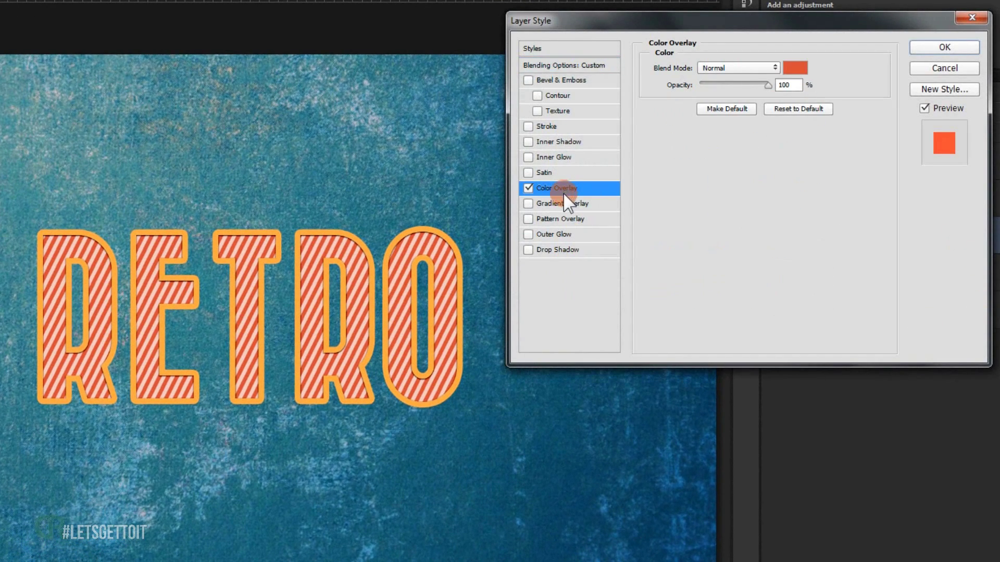
{"action": "left_click", "coordinate": [795, 68]}
{"action": "mouse_move", "coordinate": [658, 342]}
{"action": "left_mouse_down"}
{"action": "mouse_move", "coordinate": [628, 392]}
{"action": "mouse_move", "coordinate": [633, 382]}
{"action": "left_mouse_up"}
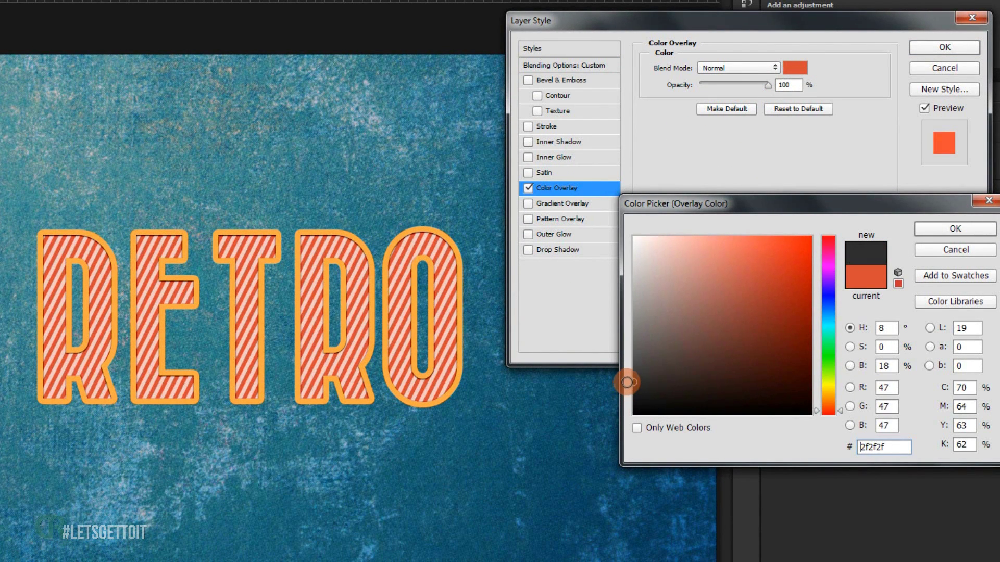
{"action": "left_click", "coordinate": [464, 262]}
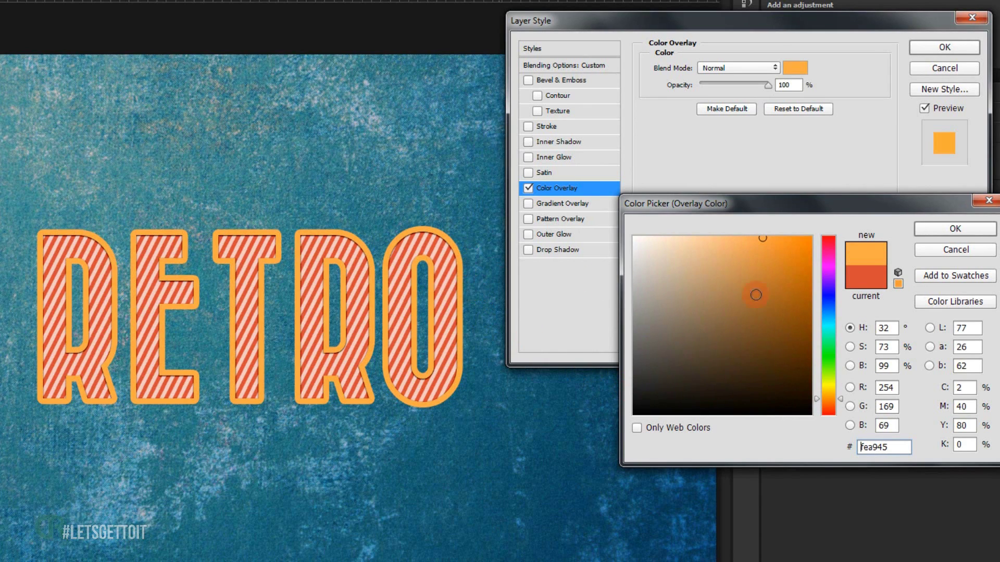
{"action": "mouse_move", "coordinate": [774, 311]}
{"action": "left_mouse_down"}
{"action": "mouse_move", "coordinate": [775, 369]}
{"action": "mouse_move", "coordinate": [784, 360]}
{"action": "left_mouse_up"}
{"action": "left_click", "coordinate": [885, 446]}
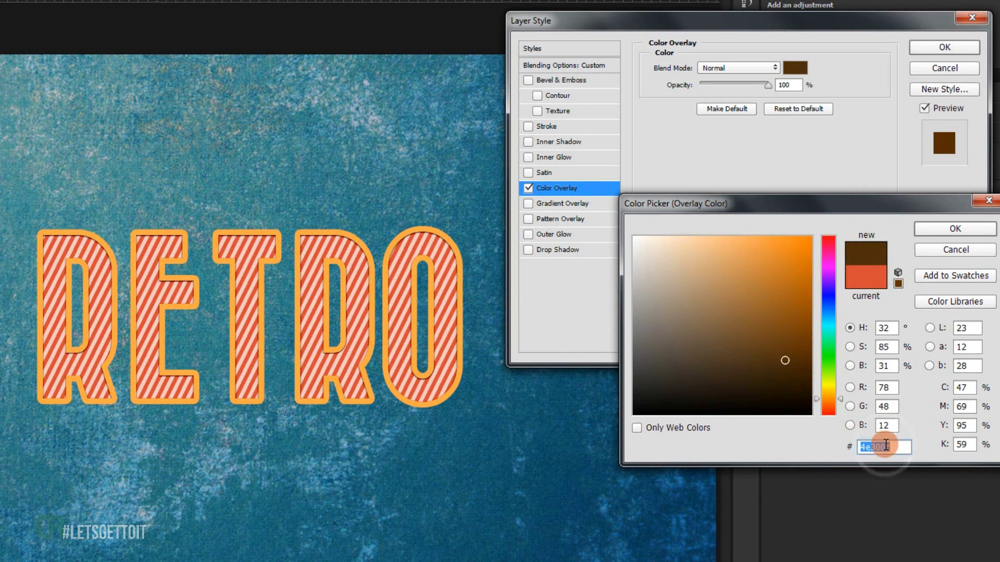
{"action": "right_click", "coordinate": [885, 446]}
{"action": "left_click", "coordinate": [894, 488]}
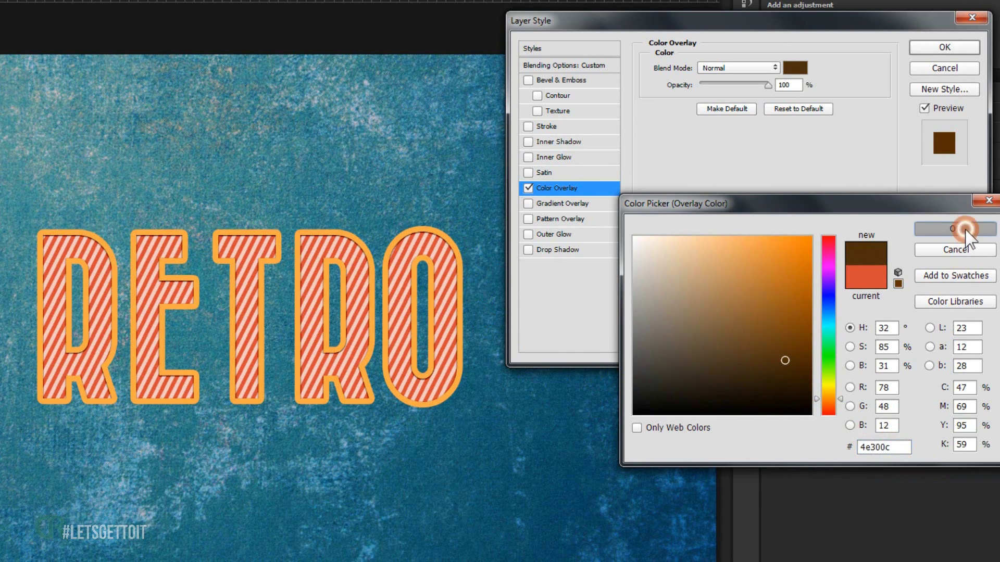
{"action": "left_click", "coordinate": [962, 228]}
{"action": "left_click", "coordinate": [550, 128]}
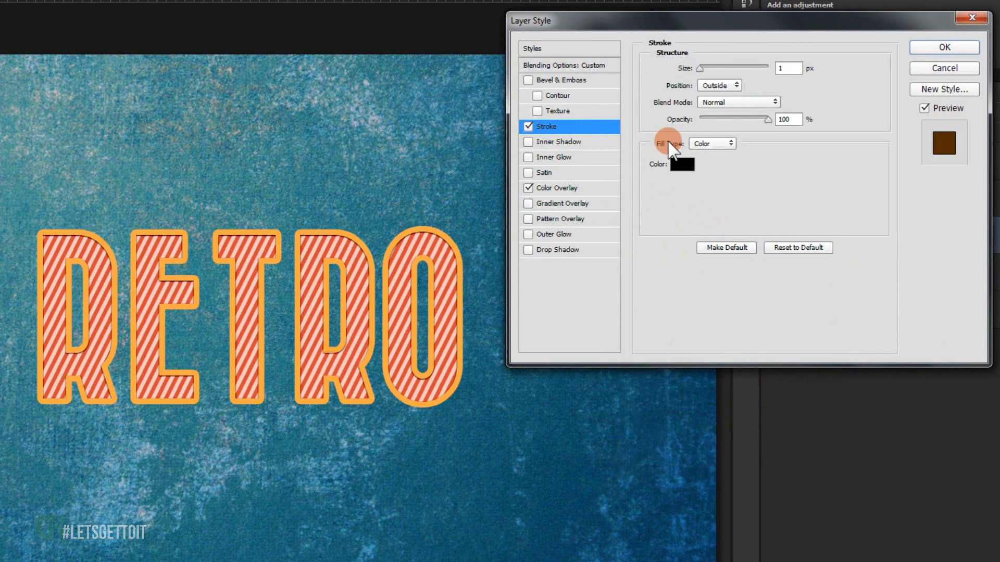
- Set the 3D layer's outside Stroke to 12 px in the pasted brown 4e300c
{"action": "left_click_drag", "start_coordinate": [702, 68], "coordinate": [705, 68]}
{"action": "left_click", "coordinate": [785, 70]}
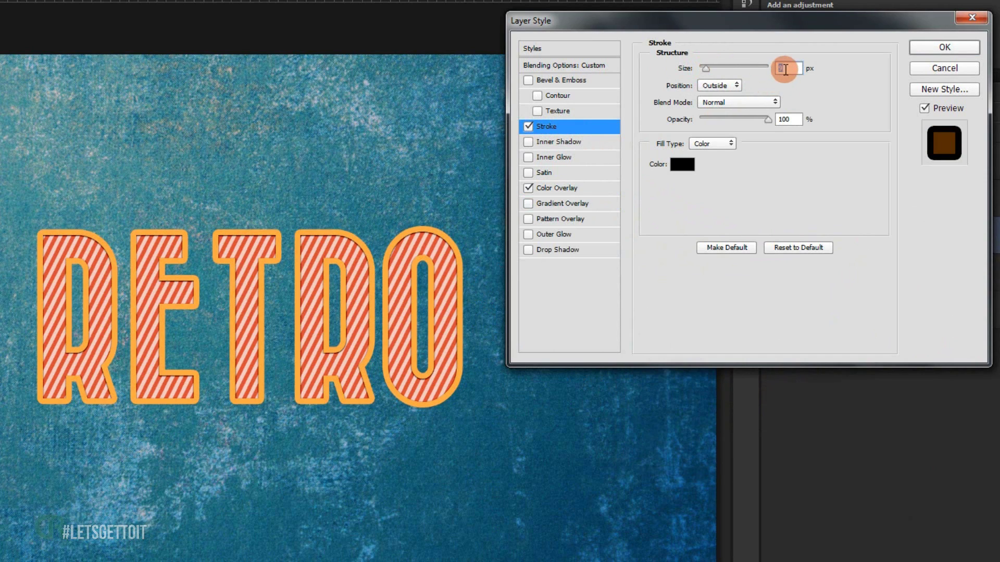
{"action": "type", "text": "12"}
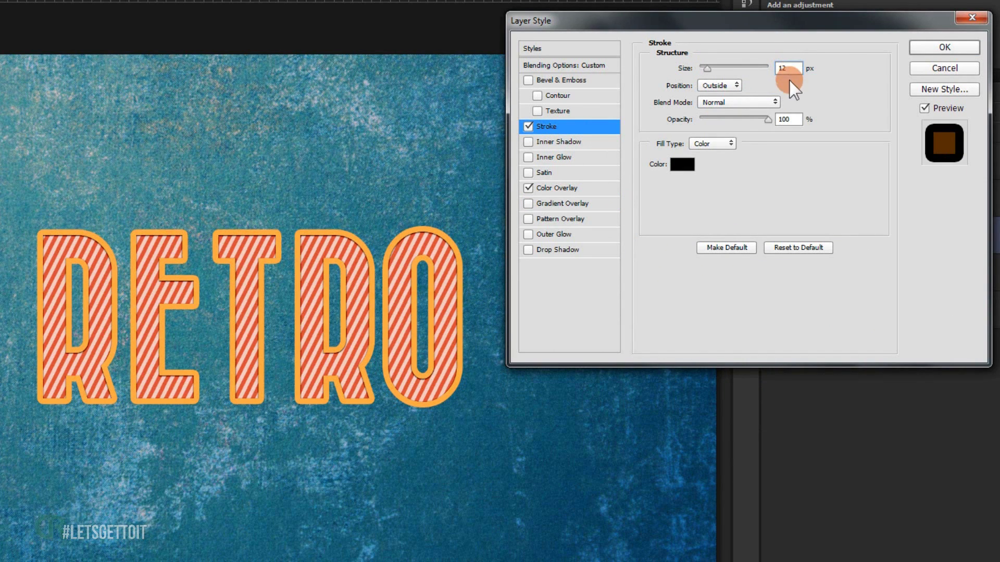
{"action": "left_click", "coordinate": [682, 174]}
{"action": "left_click", "coordinate": [883, 447]}
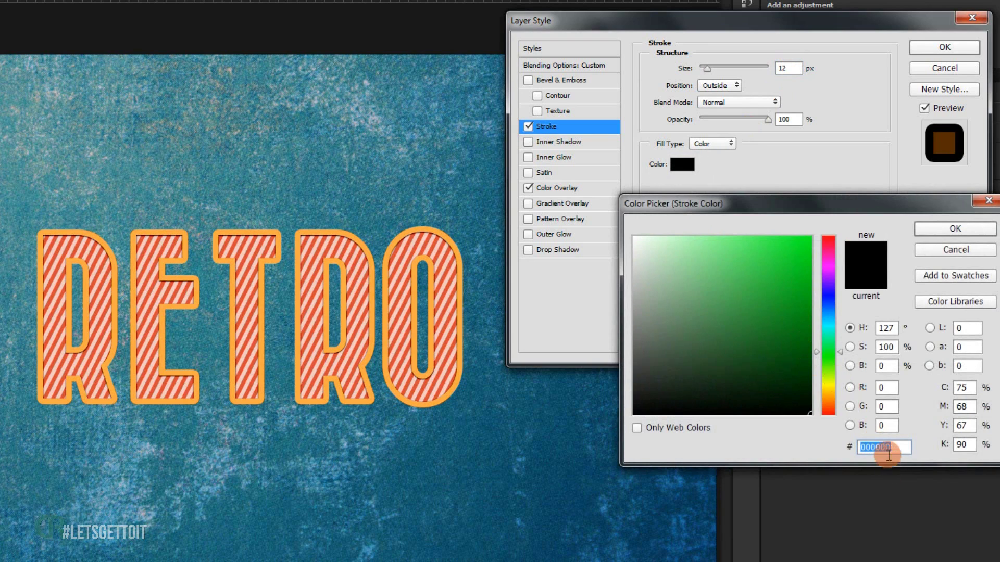
{"action": "right_click", "coordinate": [886, 446]}
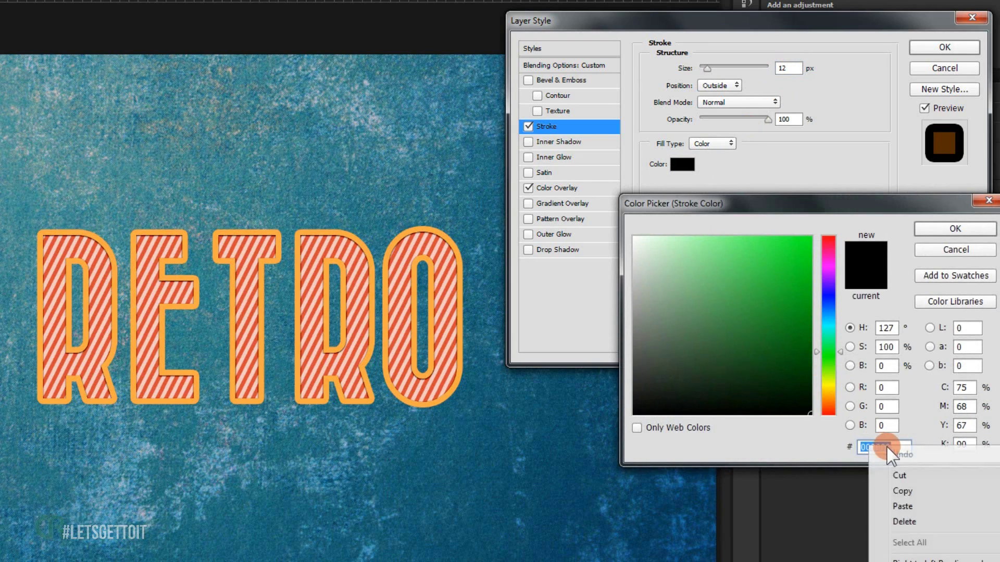
{"action": "left_click", "coordinate": [905, 508]}
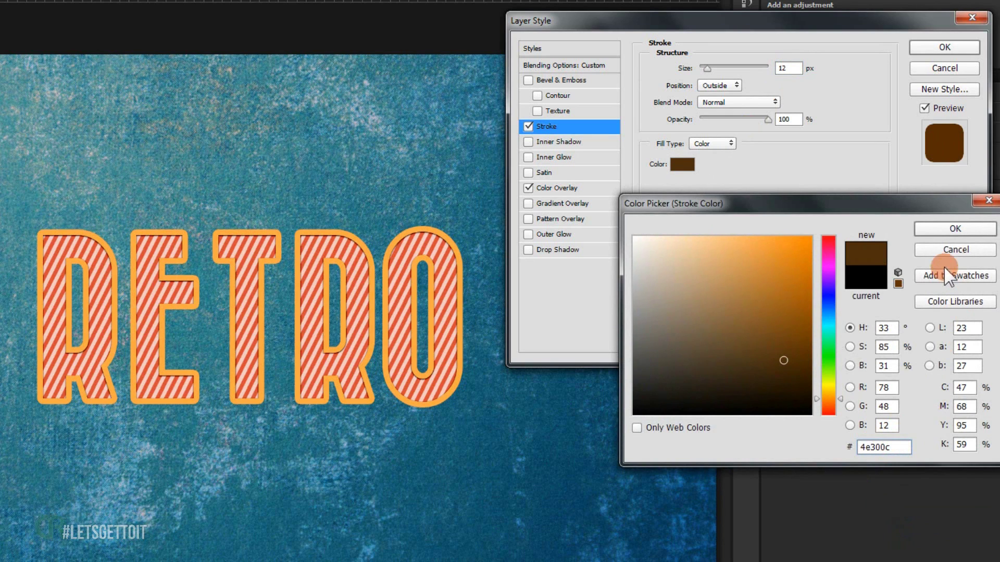
{"action": "left_click", "coordinate": [955, 229]}
{"action": "left_click", "coordinate": [944, 48]}
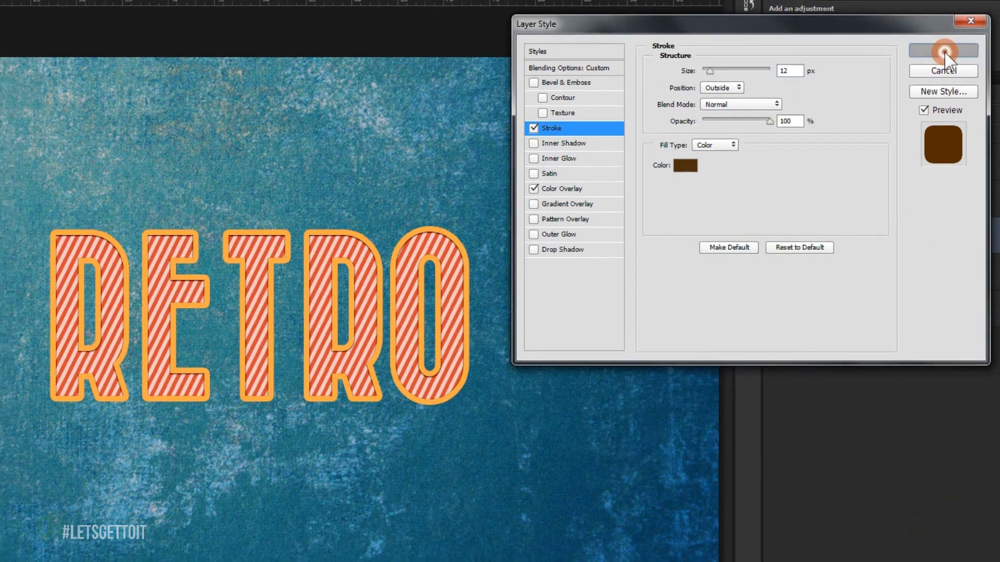
{"action": "left_click", "coordinate": [986, 234]}
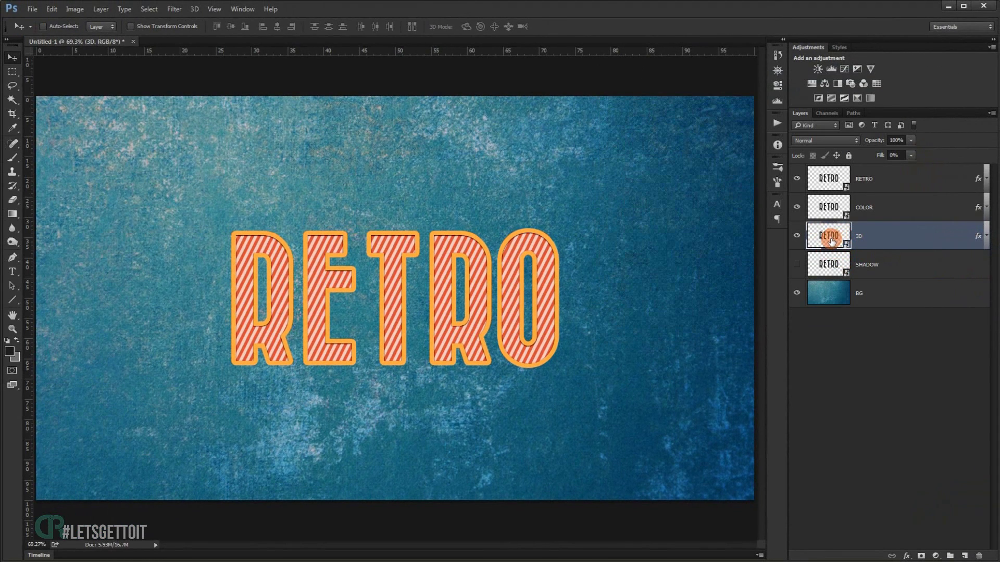
- Nudge the brown 3D layer with the Move tool to form an extruded edge behind RETRO
{"action": "left_click", "coordinate": [12, 56]}
{"action": "left_click", "coordinate": [518, 35]}
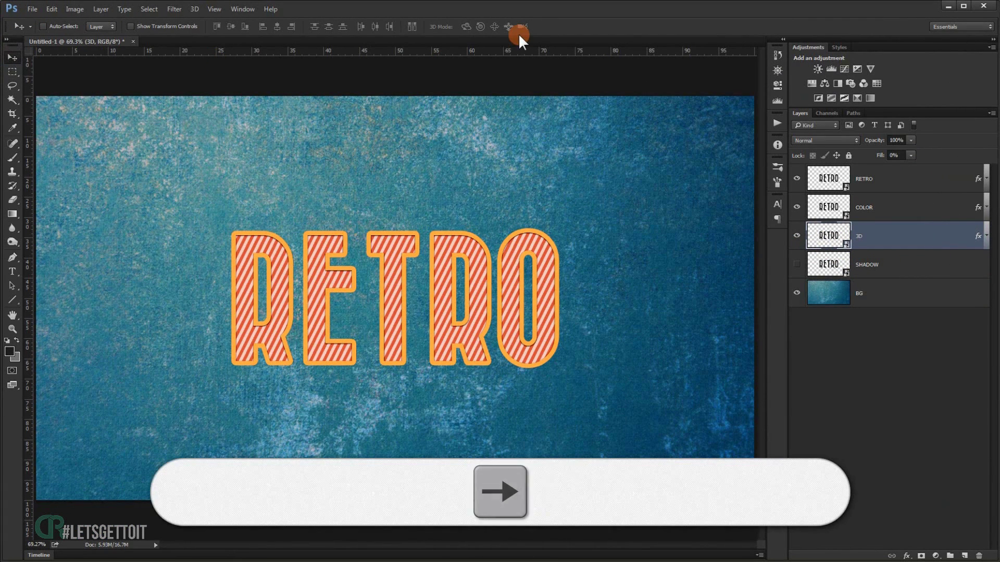
{"action": "key", "text": "Right"}
{"action": "key", "text": "Right"}
{"action": "key", "text": "Right"}
{"action": "key", "text": "Right"}
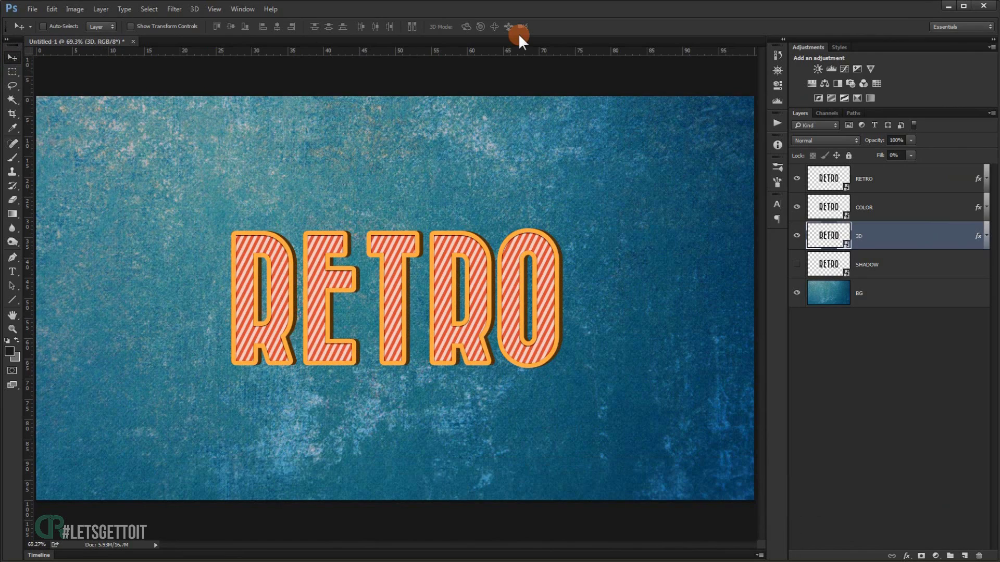
{"action": "scroll", "coordinate": [503, 335], "scroll_direction": "up", "scroll_amount": 3}
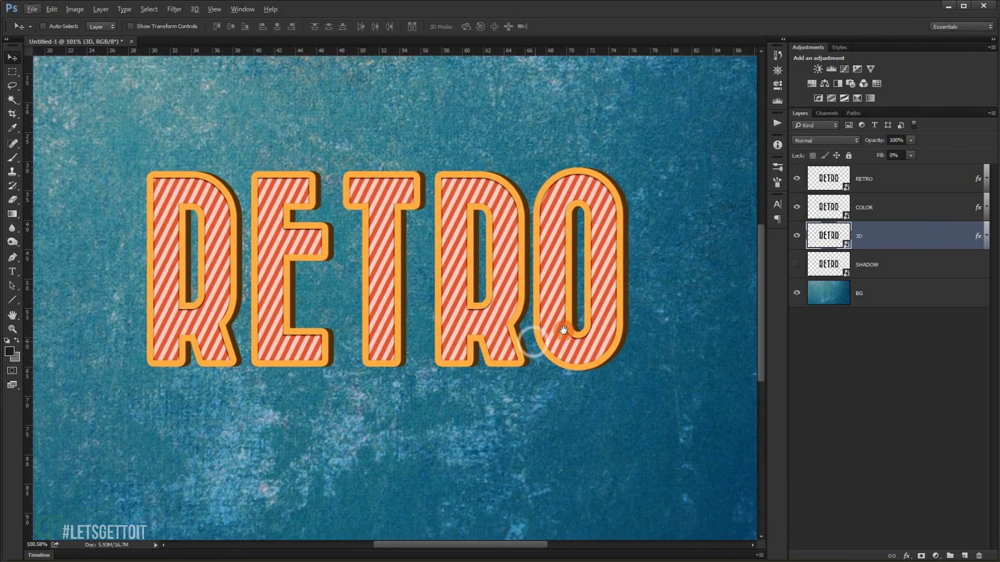
{"action": "scroll", "coordinate": [568, 336], "scroll_direction": "down", "scroll_amount": 3}
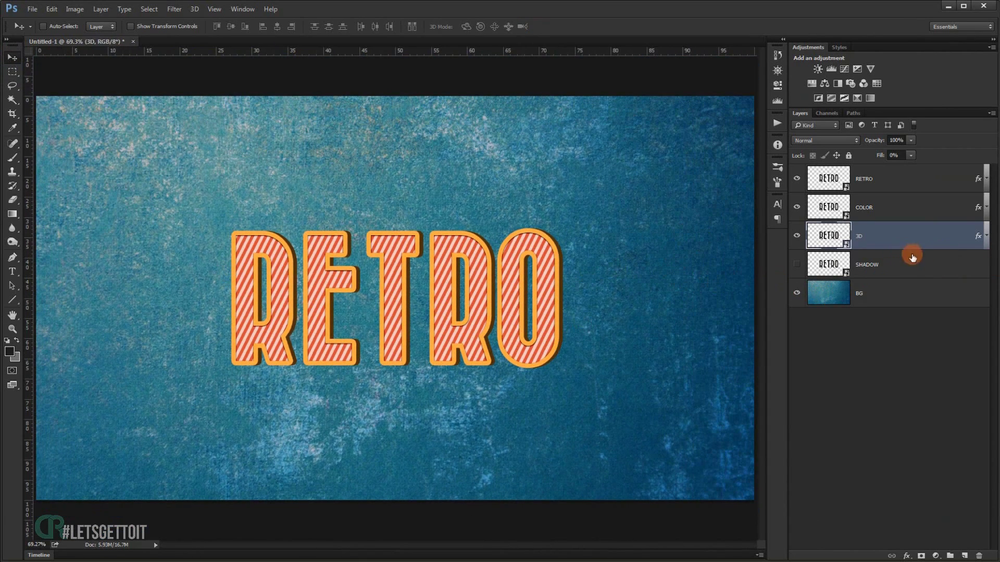
- Show and select the SHADOW layer and reduce its Fill to 0%
{"action": "left_click", "coordinate": [797, 264]}
{"action": "left_click", "coordinate": [885, 266]}
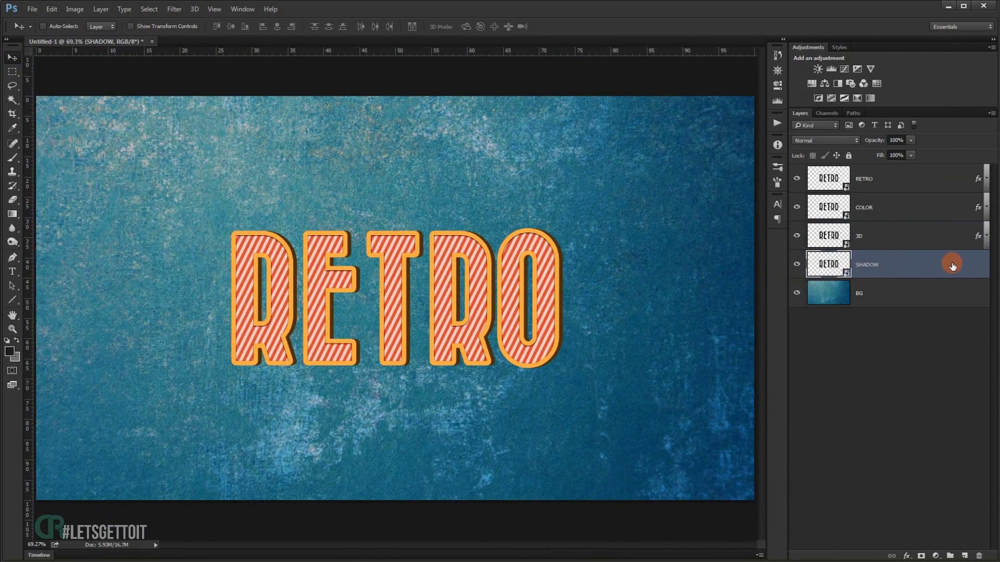
{"action": "left_click_drag", "start_coordinate": [905, 167], "coordinate": [855, 168]}
{"action": "left_click", "coordinate": [946, 270]}
{"action": "double_click", "coordinate": [946, 269]}
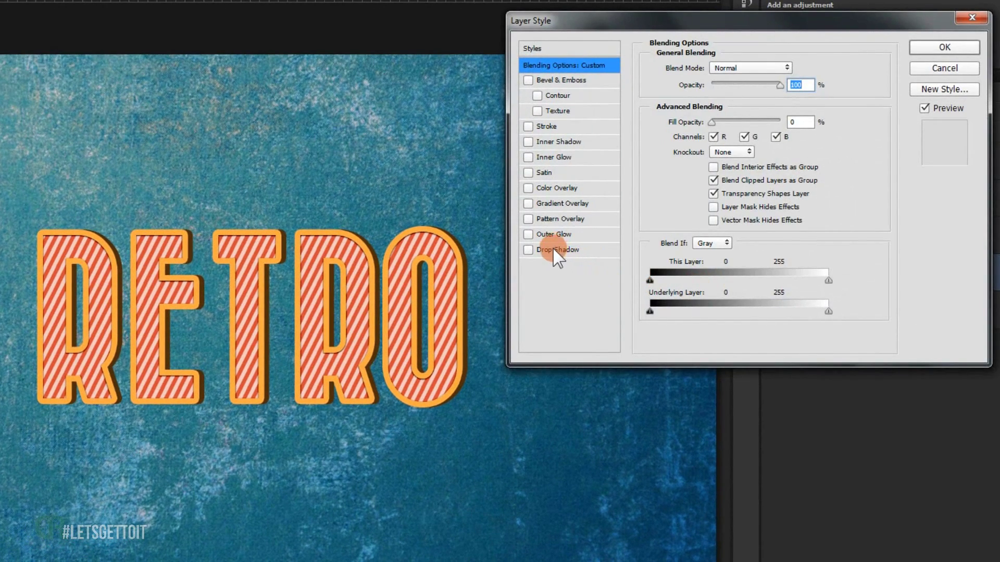
- Add a Linear Burn drop shadow at 150° angle, 28 px distance and 40 px size
{"action": "left_click", "coordinate": [556, 250]}
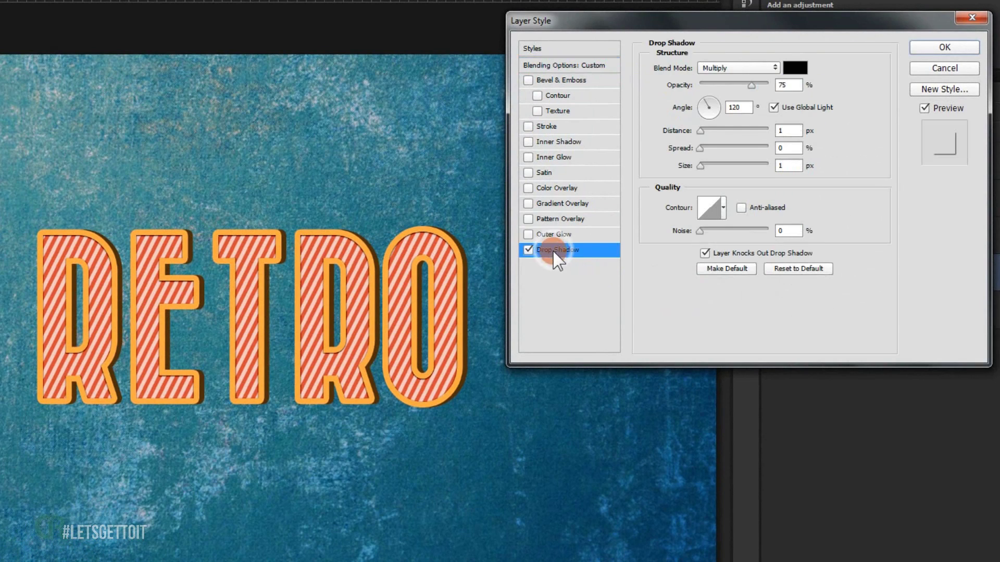
{"action": "left_click", "coordinate": [742, 67]}
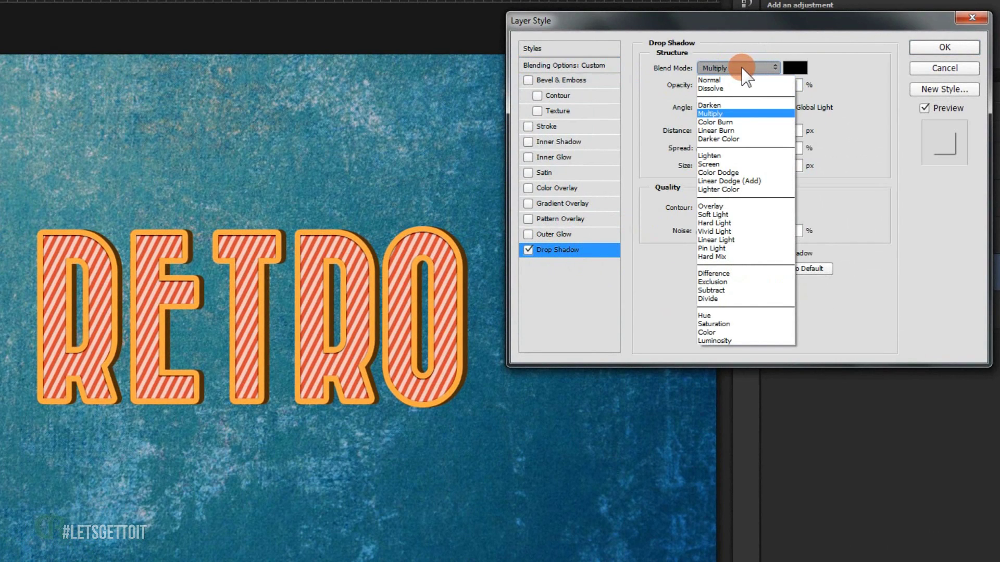
{"action": "left_click_drag", "start_coordinate": [745, 73], "coordinate": [745, 132]}
{"action": "left_click_drag", "start_coordinate": [463, 412], "coordinate": [470, 414]}
{"action": "left_click_drag", "start_coordinate": [467, 415], "coordinate": [467, 417]}
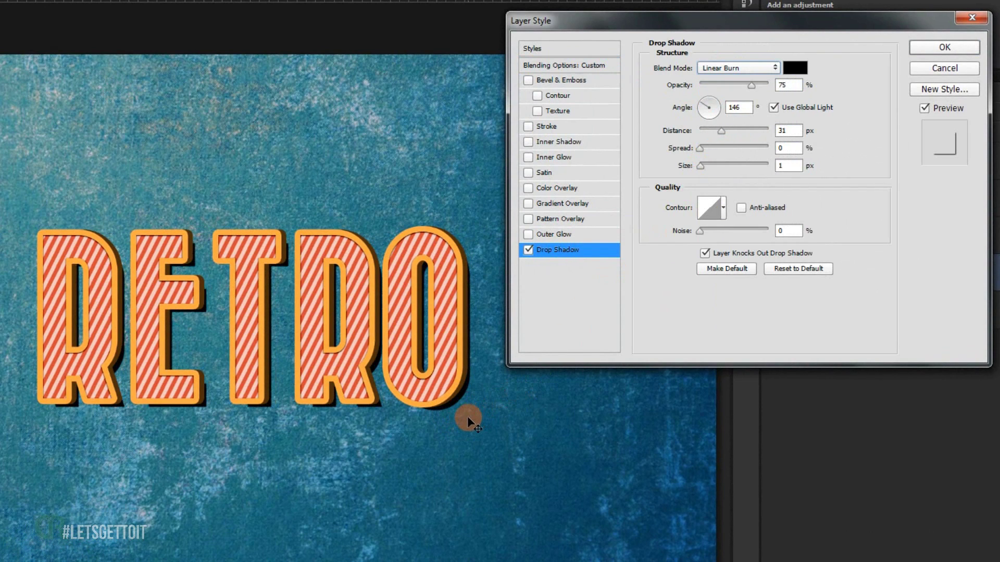
{"action": "left_click", "coordinate": [700, 167]}
{"action": "left_click_drag", "start_coordinate": [702, 167], "coordinate": [713, 164]}
{"action": "left_click_drag", "start_coordinate": [474, 399], "coordinate": [465, 408]}
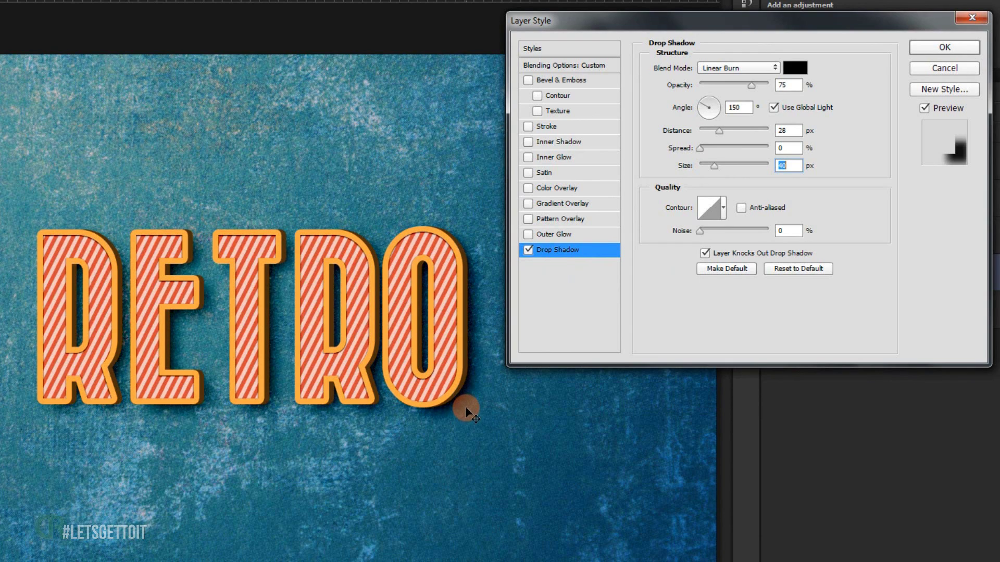
- Set the drop shadow opacity to 50% and apply the SHADOW layer style
{"action": "left_click", "coordinate": [753, 85]}
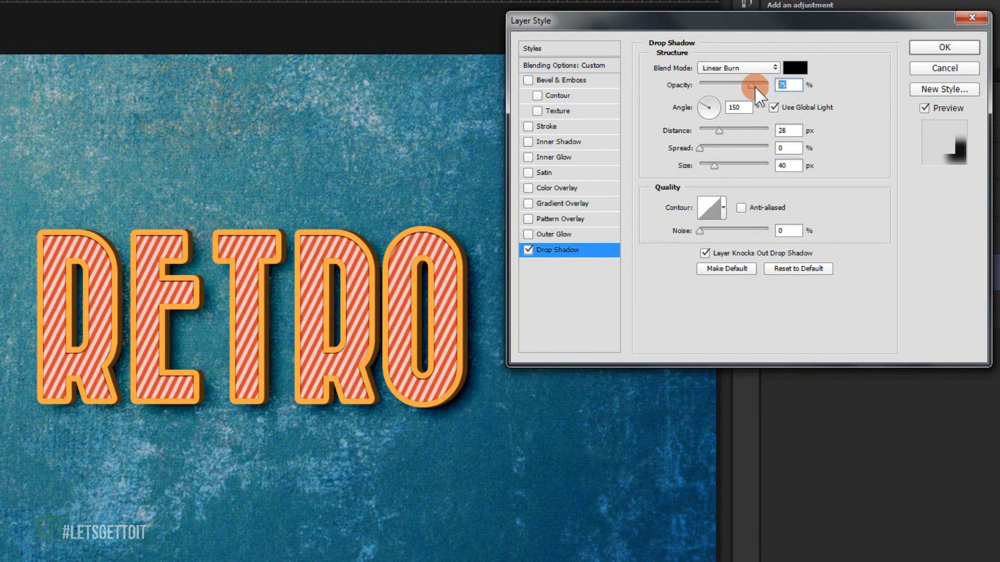
{"action": "type", "text": "50"}
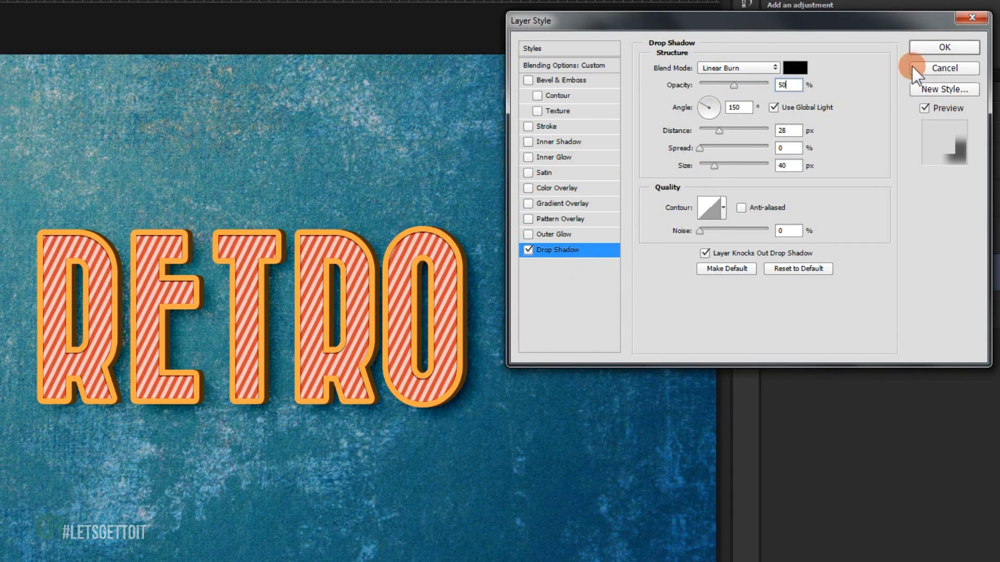
{"action": "left_click", "coordinate": [932, 45]}
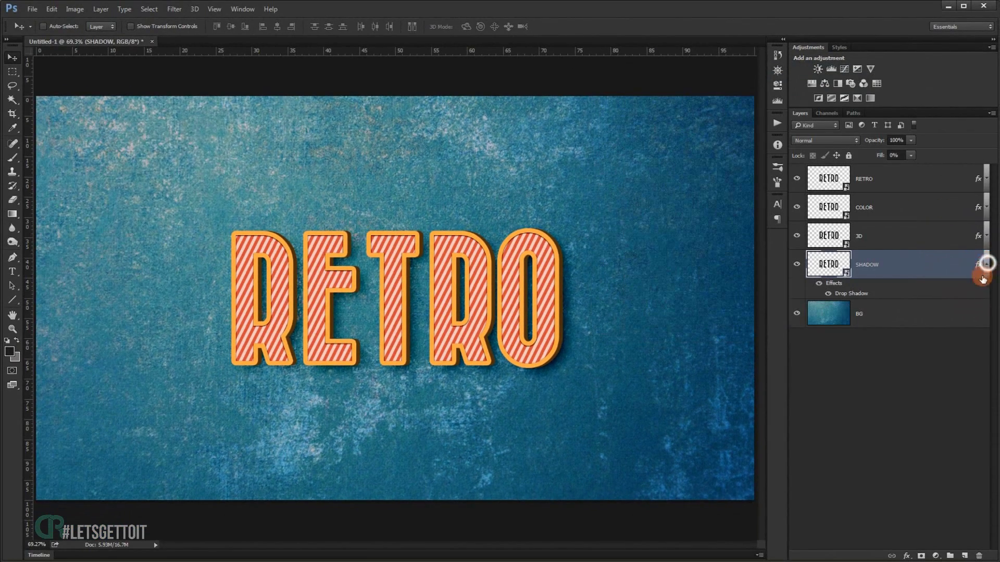
{"action": "left_click", "coordinate": [986, 264]}
{"action": "left_click", "coordinate": [918, 411]}
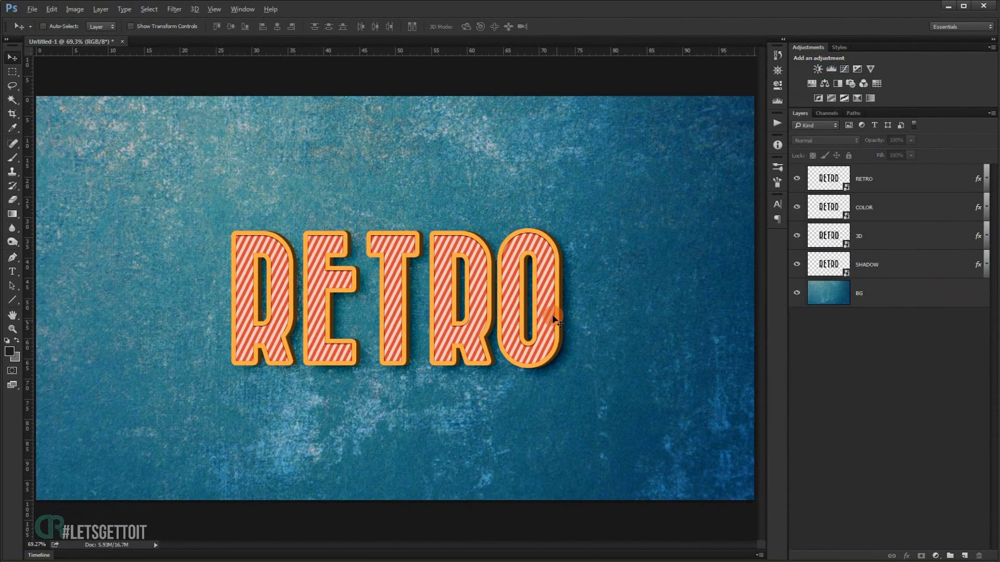
{"action": "scroll", "coordinate": [546, 317], "scroll_direction": "down", "scroll_amount": 2}
{"action": "scroll", "coordinate": [547, 317], "scroll_direction": "up", "scroll_amount": 2}
- Inside the RETRO smart object, replace the text with PHOTOSHOP and TUTORIAL on two lines
{"action": "double_click", "coordinate": [829, 179]}
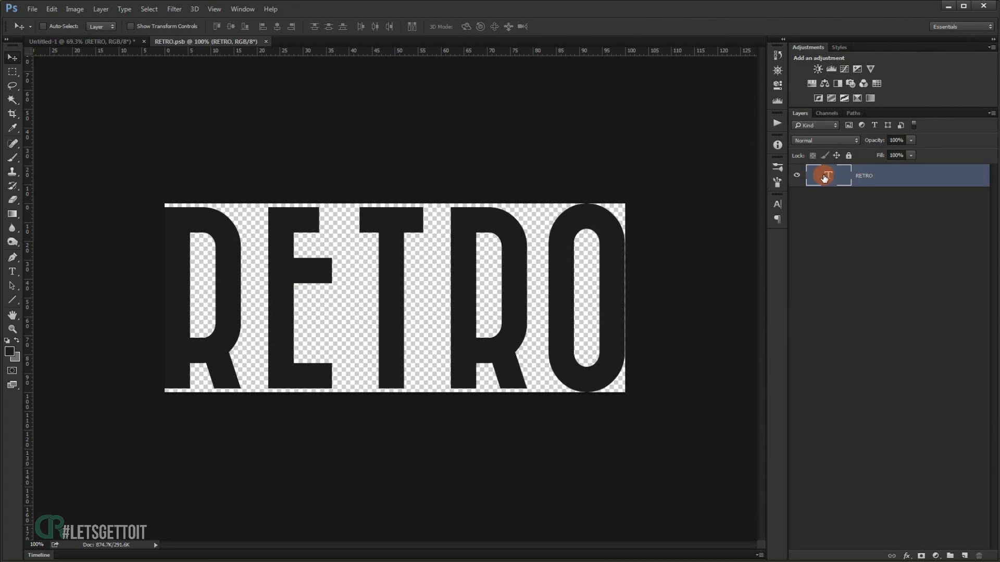
{"action": "double_click", "coordinate": [826, 176]}
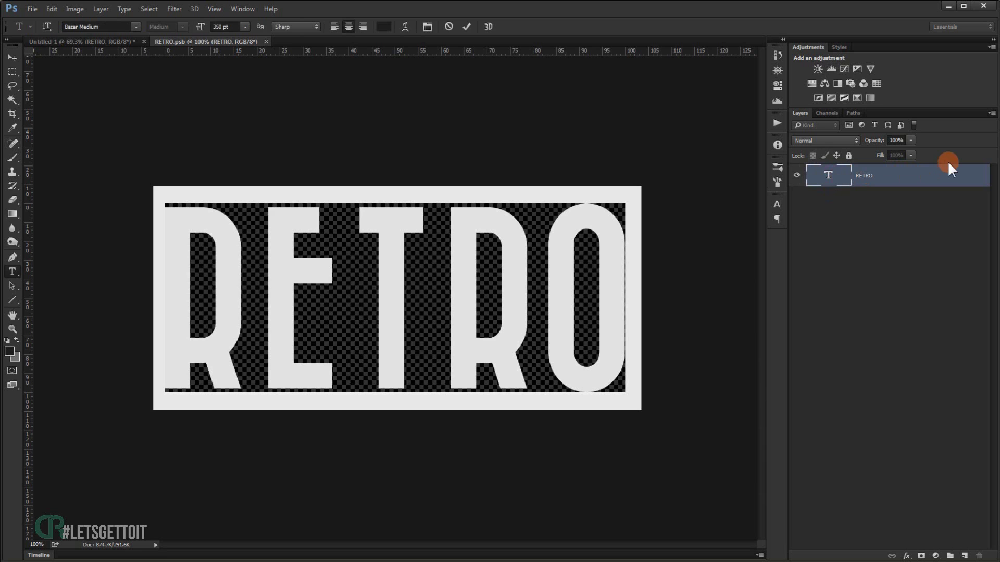
{"action": "type", "text": "A"}
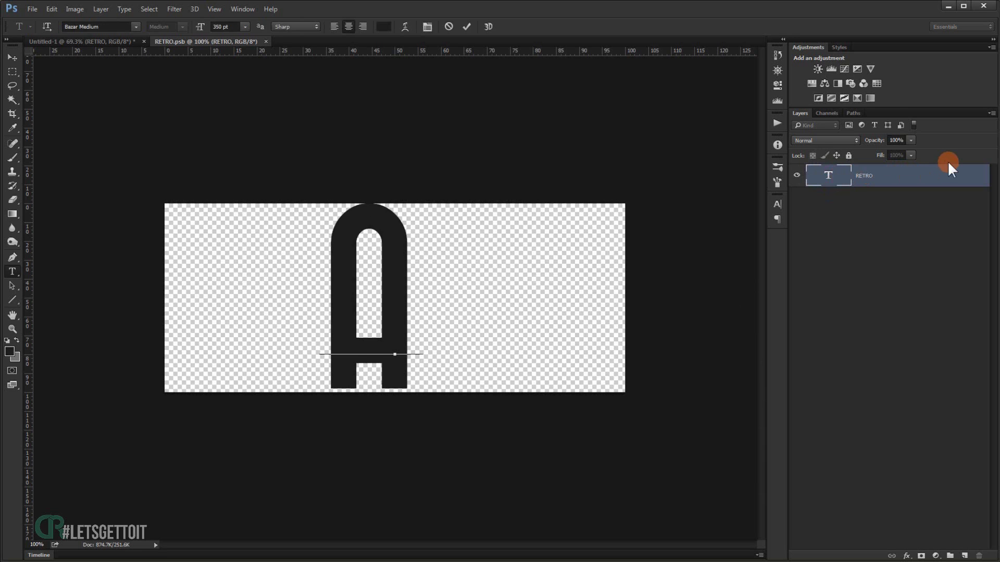
{"action": "type", "text": " TUT"}
{"action": "key", "text": "BackSpace"}
{"action": "key", "text": "BackSpace"}
{"action": "key", "text": "BackSpace"}
{"action": "key", "text": "BackSpace"}
{"action": "key", "text": "BackSpace"}
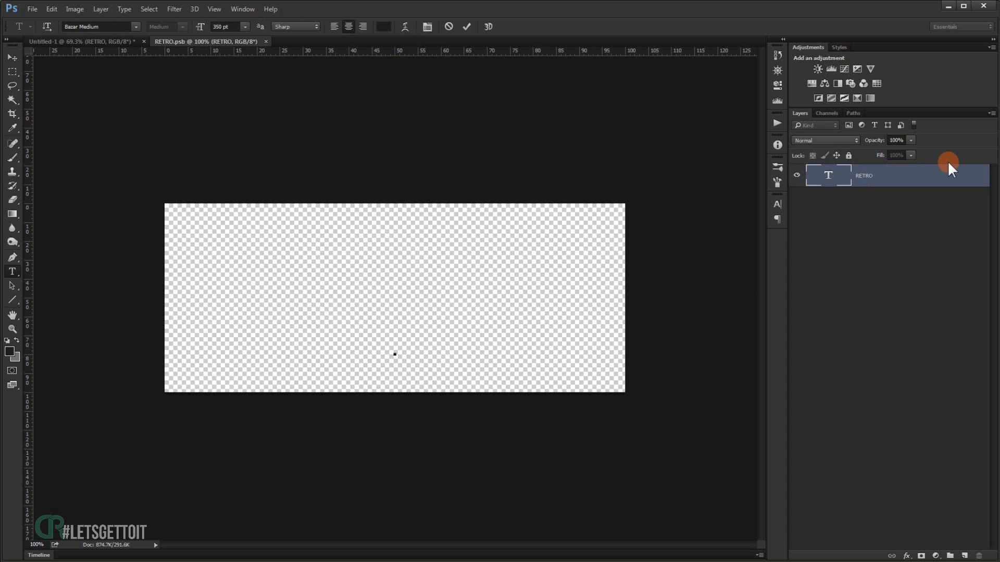
{"action": "type", "text": "PHOR"}
{"action": "key", "text": "BackSpace"}
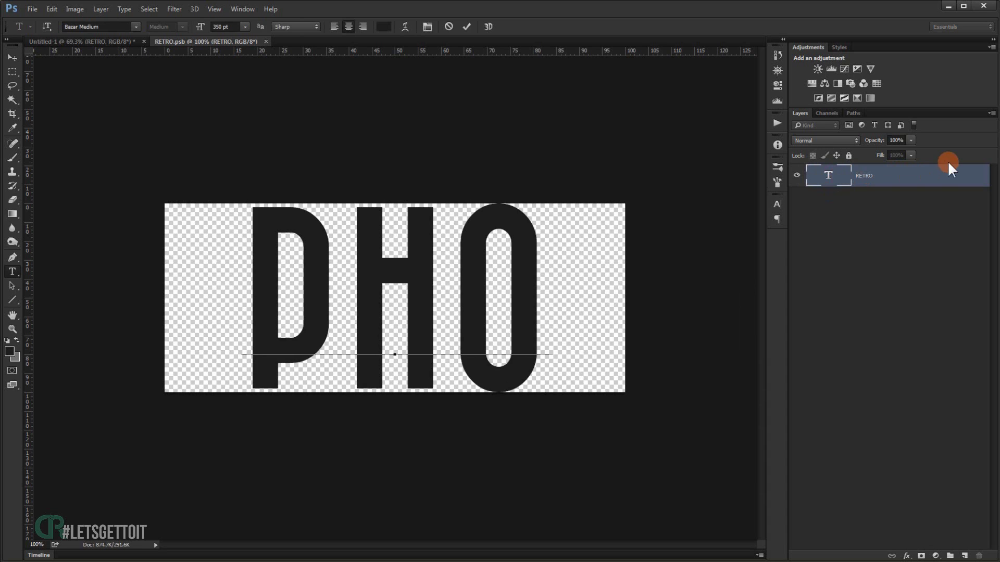
{"action": "type", "text": "TOSHOP"}
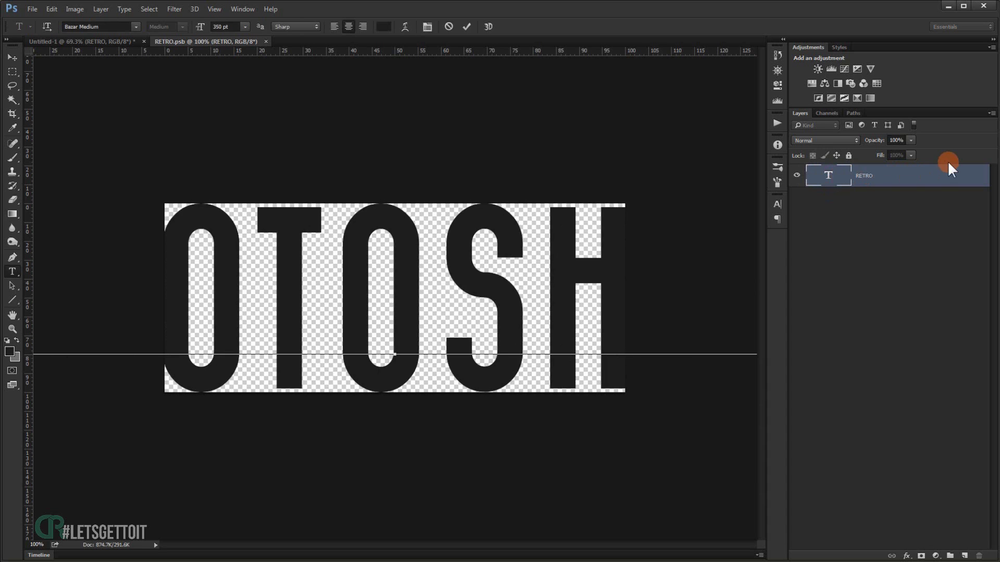
{"action": "key", "text": "Return"}
{"action": "type", "text": "TUTOR"}
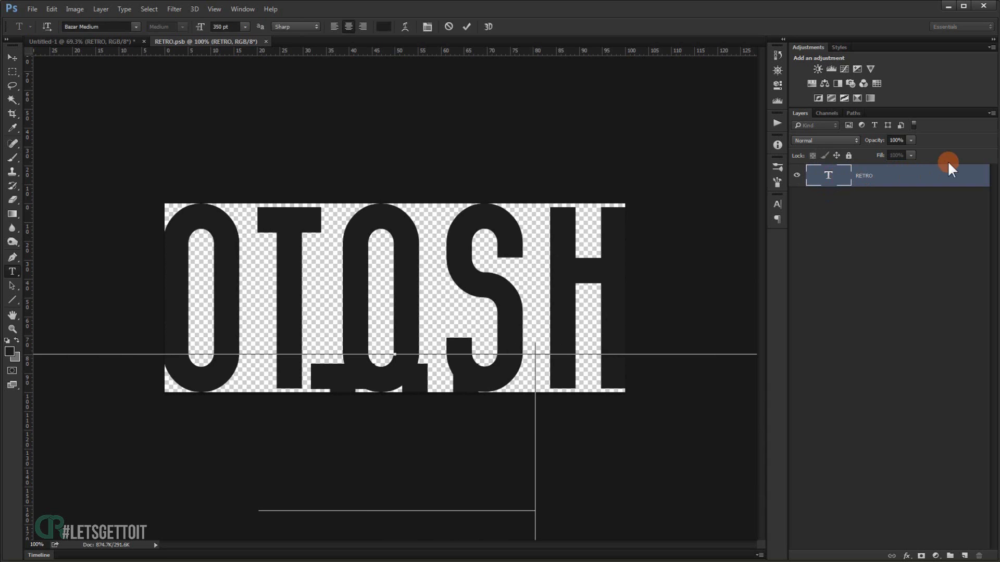
{"action": "type", "text": "IAL"}
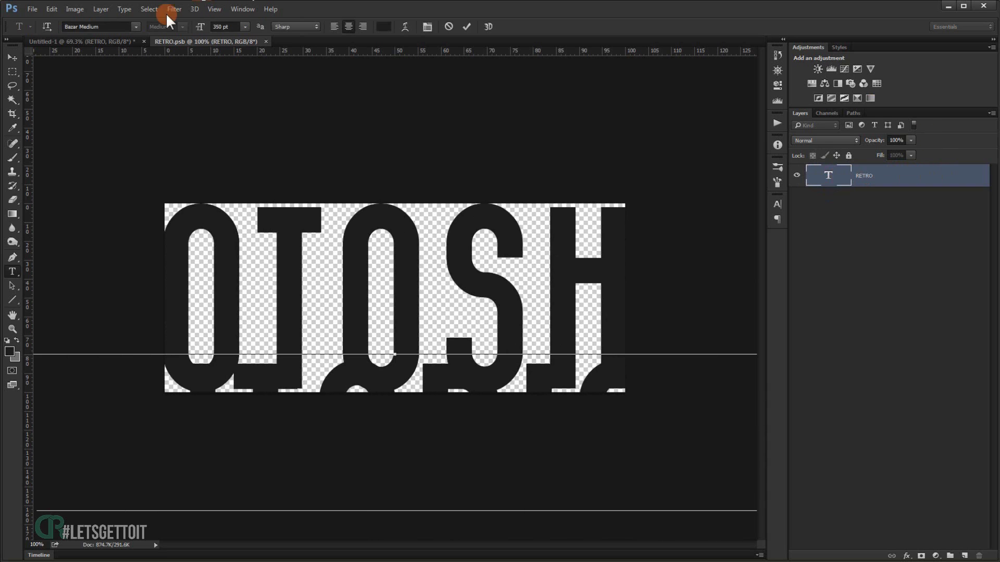
{"action": "left_click", "coordinate": [12, 57]}
- Drag a crop area that extends the canvas well beyond the text
{"action": "key", "text": "ctrl+minus"}
{"action": "key", "text": "ctrl+minus"}
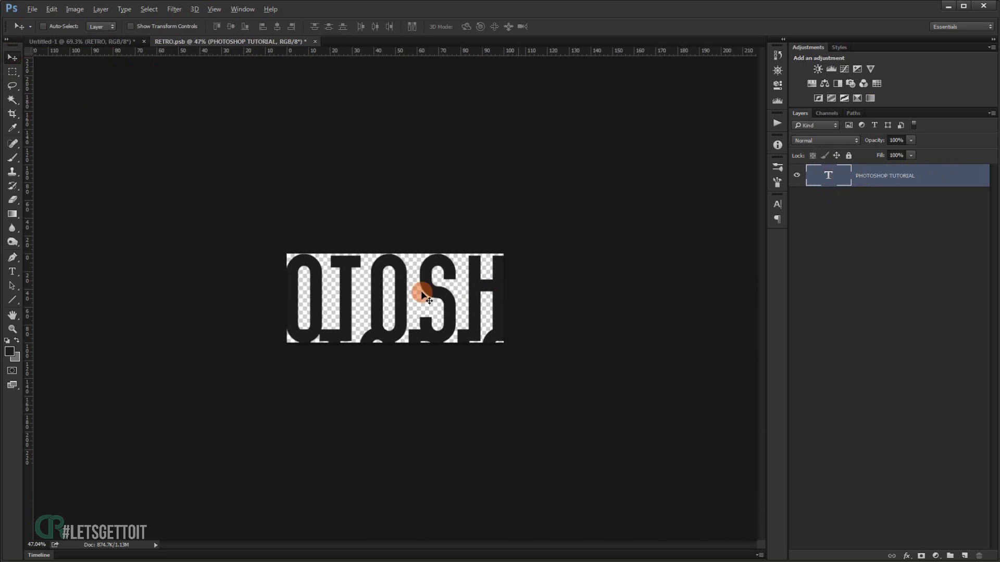
{"action": "left_click", "coordinate": [12, 114]}
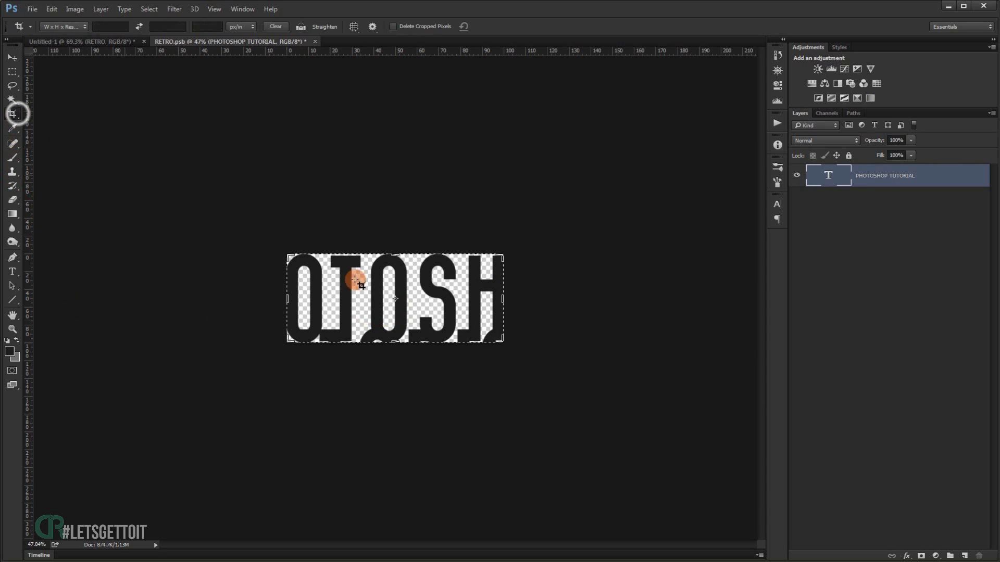
{"action": "left_click_drag", "start_coordinate": [501, 343], "coordinate": [719, 501]}
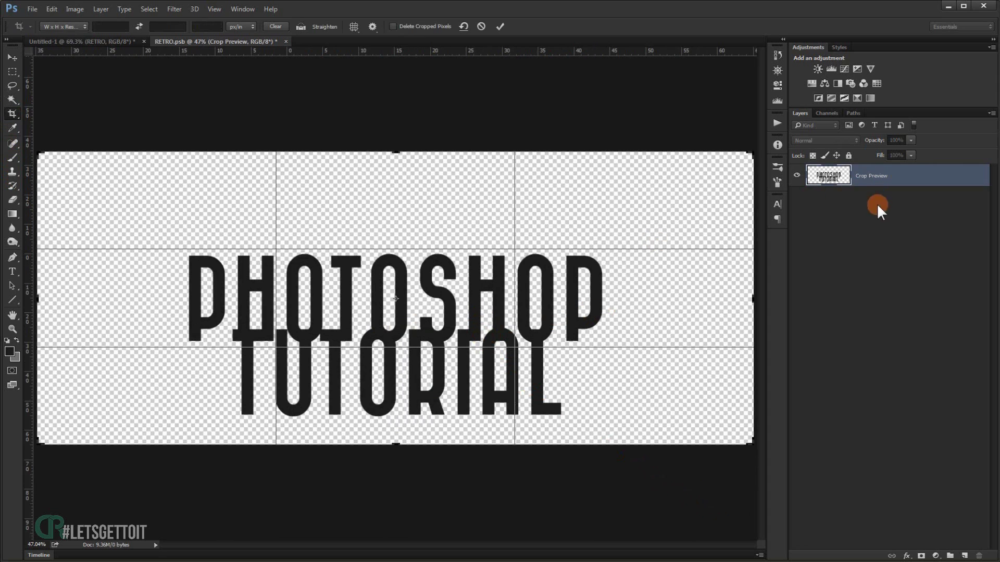
- Apply the larger canvas, increase the leading between lines, and move the text up to centre it
{"action": "left_click", "coordinate": [499, 26]}
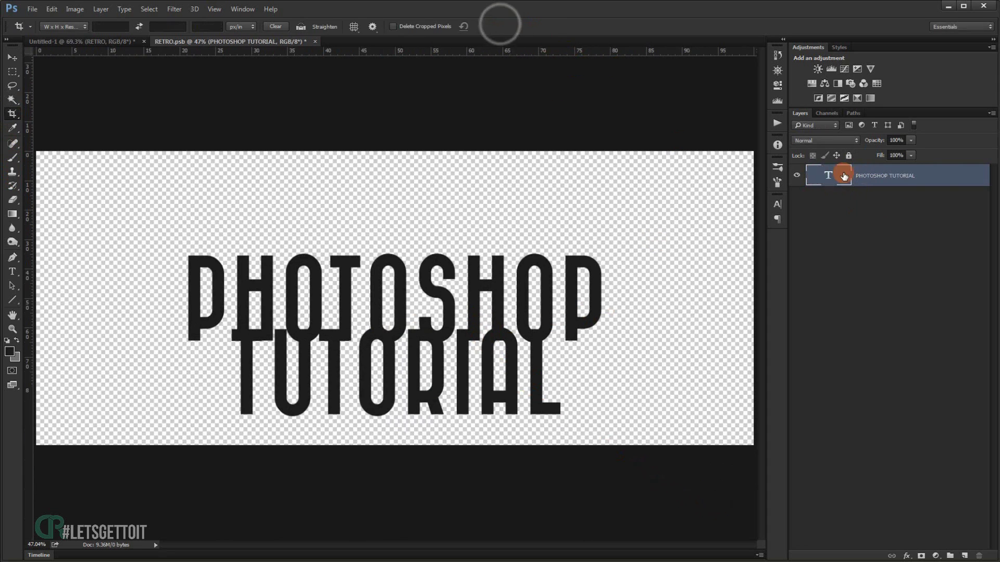
{"action": "double_click", "coordinate": [831, 173]}
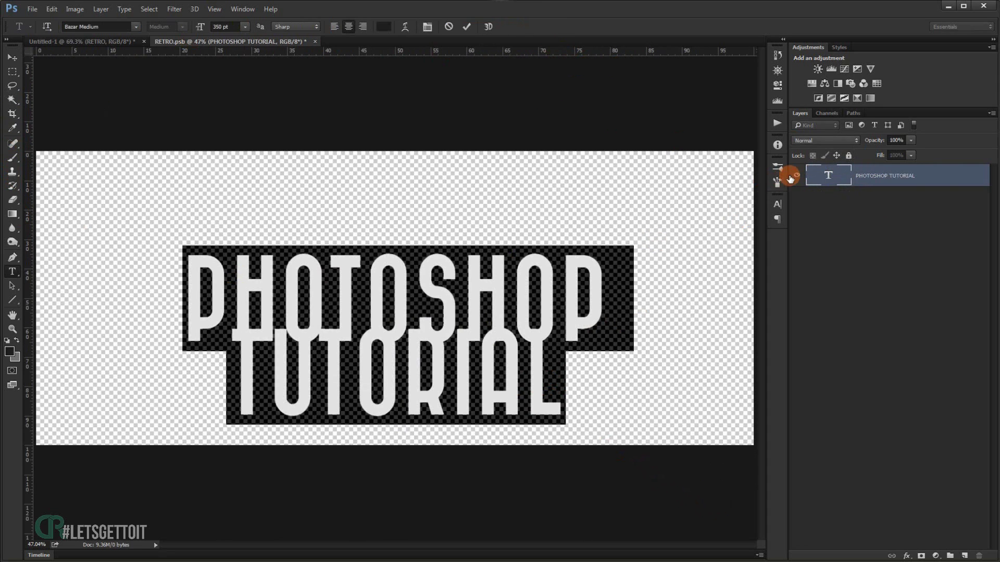
{"action": "left_click", "coordinate": [776, 204]}
{"action": "left_click", "coordinate": [719, 226]}
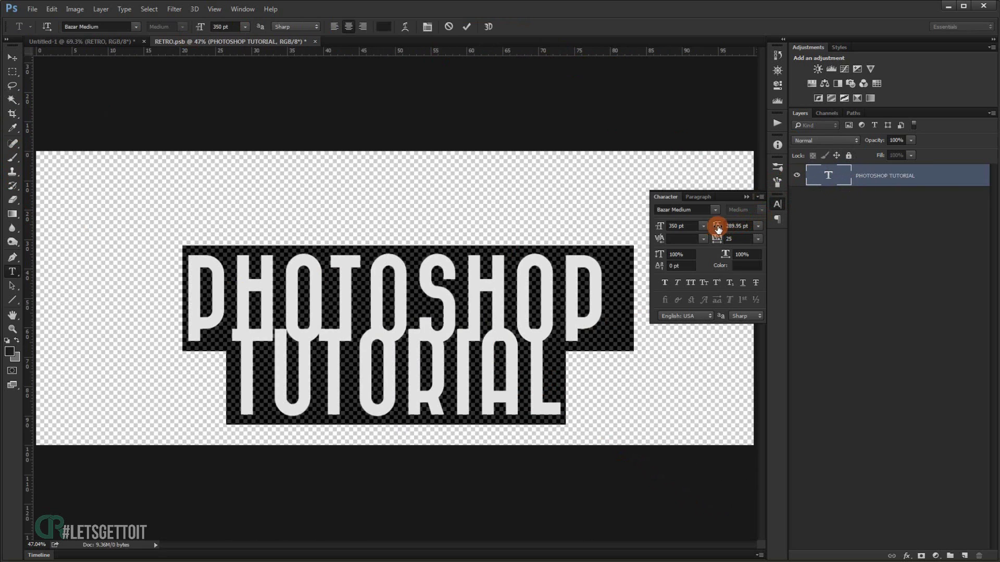
{"action": "left_click_drag", "start_coordinate": [721, 228], "coordinate": [792, 222]}
{"action": "left_click", "coordinate": [16, 58]}
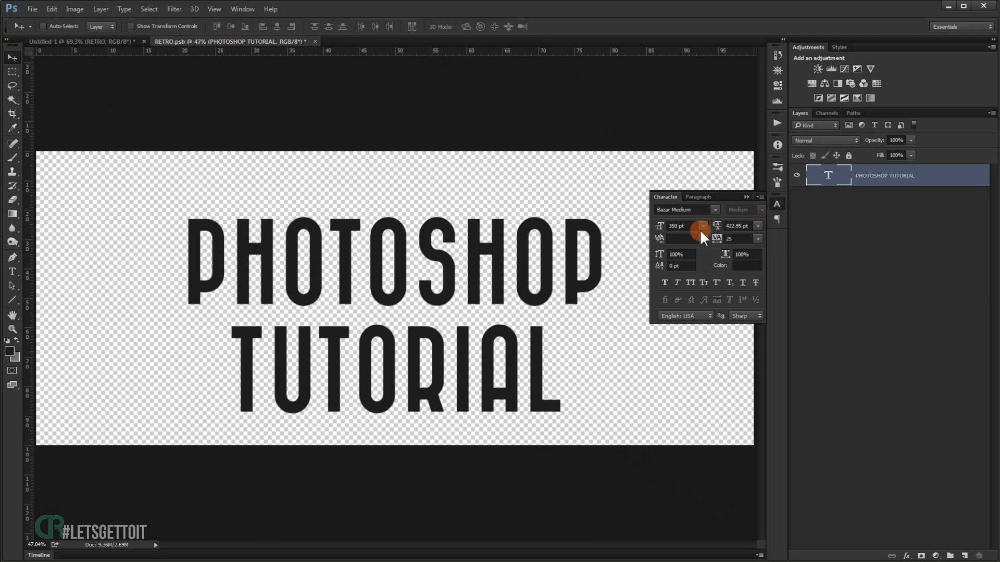
{"action": "left_click_drag", "start_coordinate": [395, 251], "coordinate": [397, 229]}
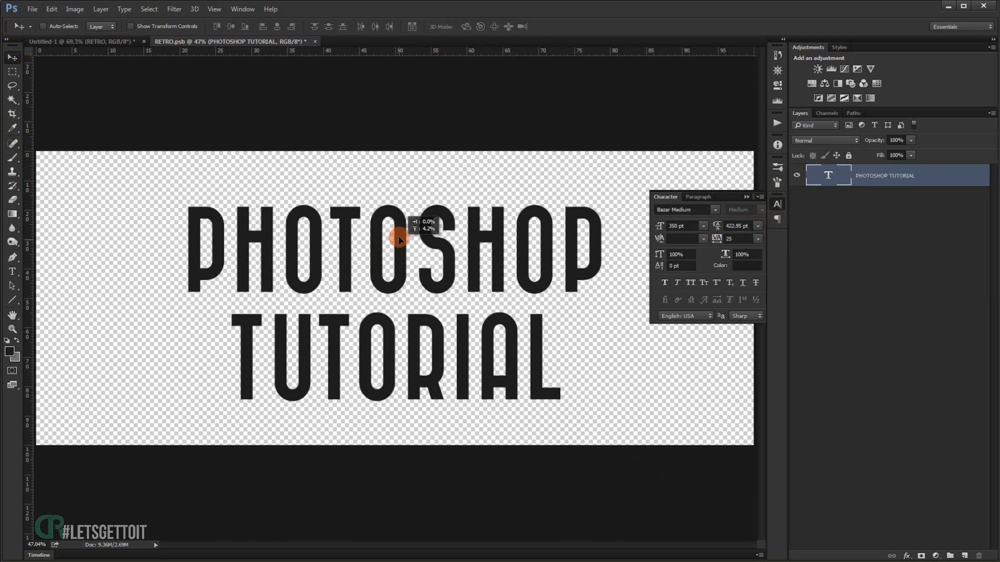
{"action": "left_click", "coordinate": [745, 197]}
- Save the RETRO.psb smart object and close it to return to Untitled-1
{"action": "left_click", "coordinate": [874, 241]}
{"action": "key", "text": "ctrl+s"}
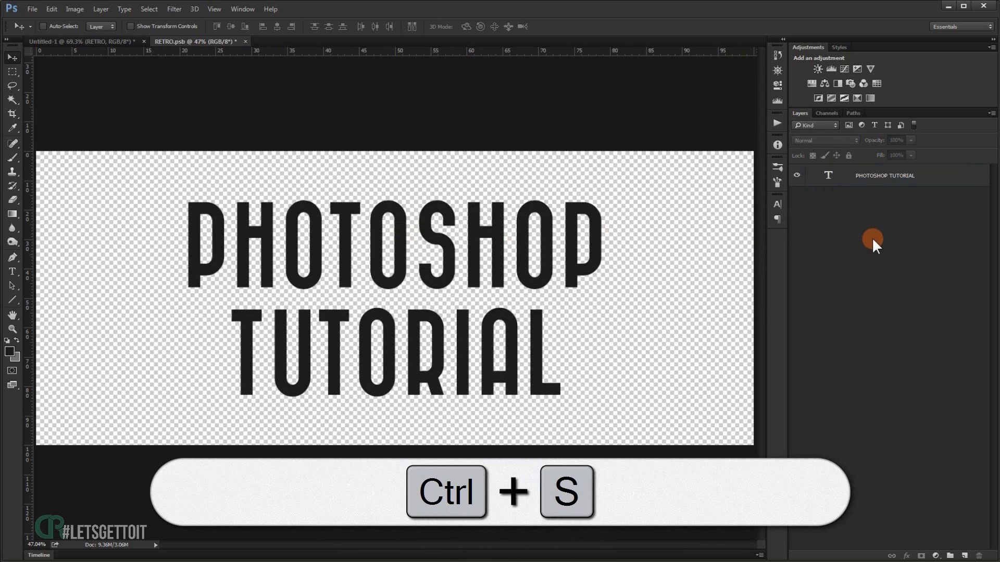
{"action": "left_click", "coordinate": [244, 40]}
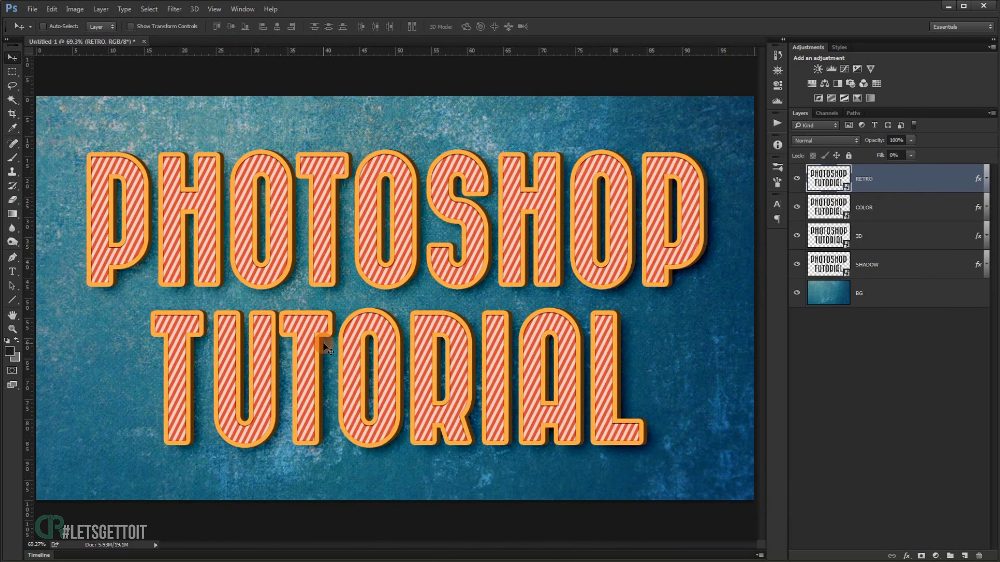
- Save the artwork as RETRO.psd in the RETRO folder, accepting the Photoshop format options
{"action": "scroll", "coordinate": [344, 347], "scroll_direction": "down", "scroll_amount": 1}
{"action": "scroll", "coordinate": [348, 348], "scroll_direction": "up", "scroll_amount": 1}
{"action": "left_click", "coordinate": [33, 9]}
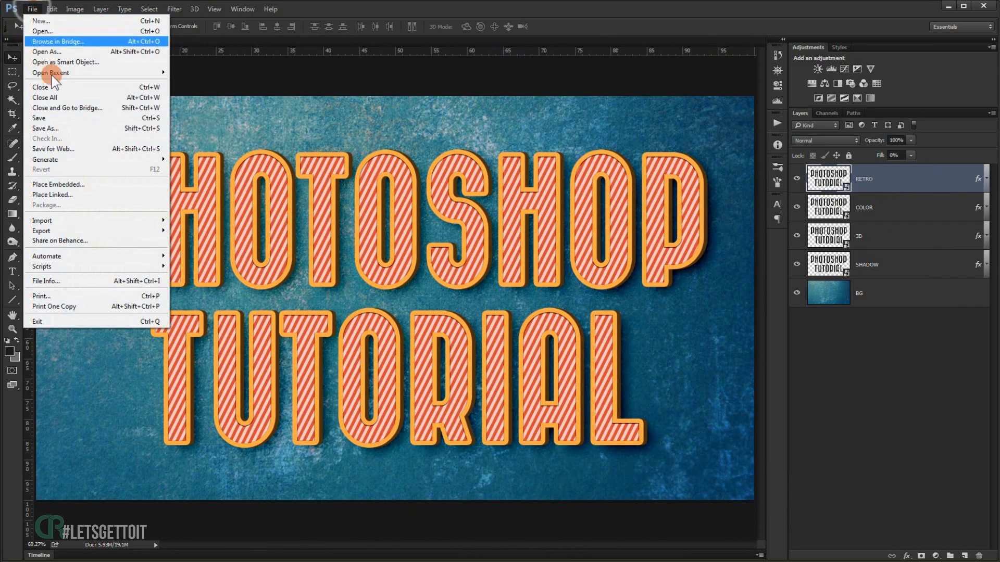
{"action": "left_click", "coordinate": [69, 127]}
{"action": "left_click", "coordinate": [103, 253]}
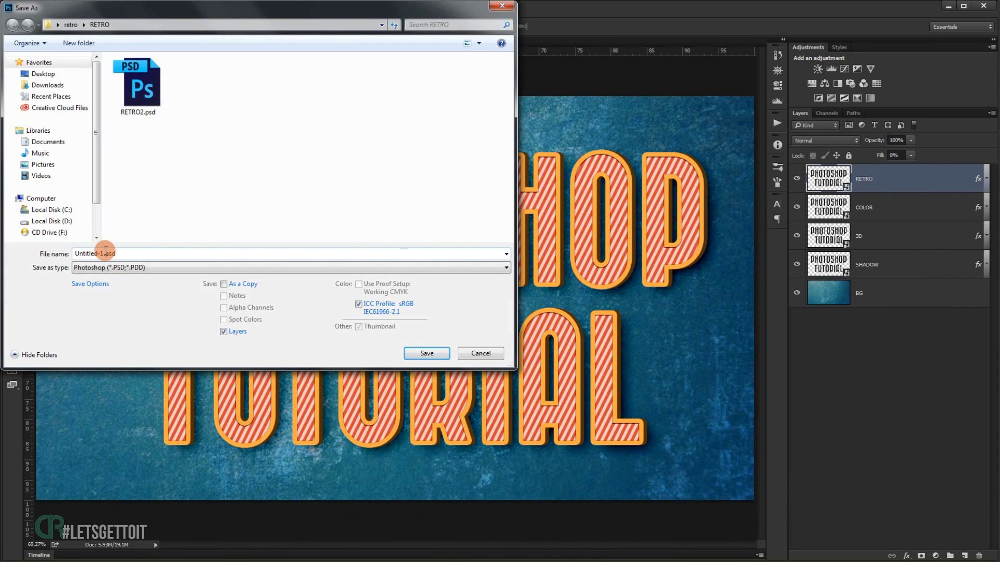
{"action": "double_click", "coordinate": [105, 253]}
{"action": "left_click", "coordinate": [103, 253]}
{"action": "left_click_drag", "start_coordinate": [103, 253], "coordinate": [1, 265]}
{"action": "type", "text": "RETRO"}
{"action": "key", "text": "Return"}
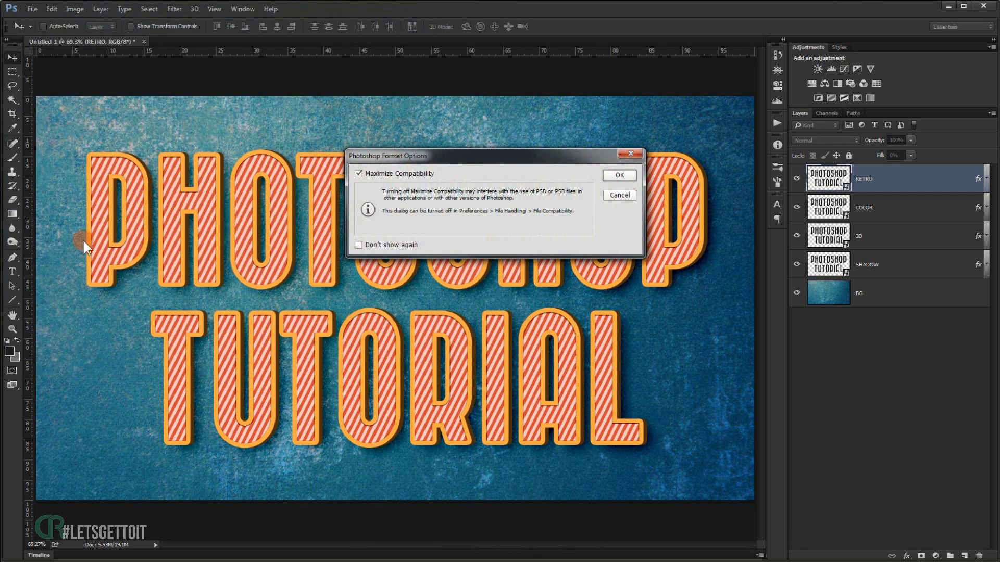
{"action": "left_click", "coordinate": [632, 175]}
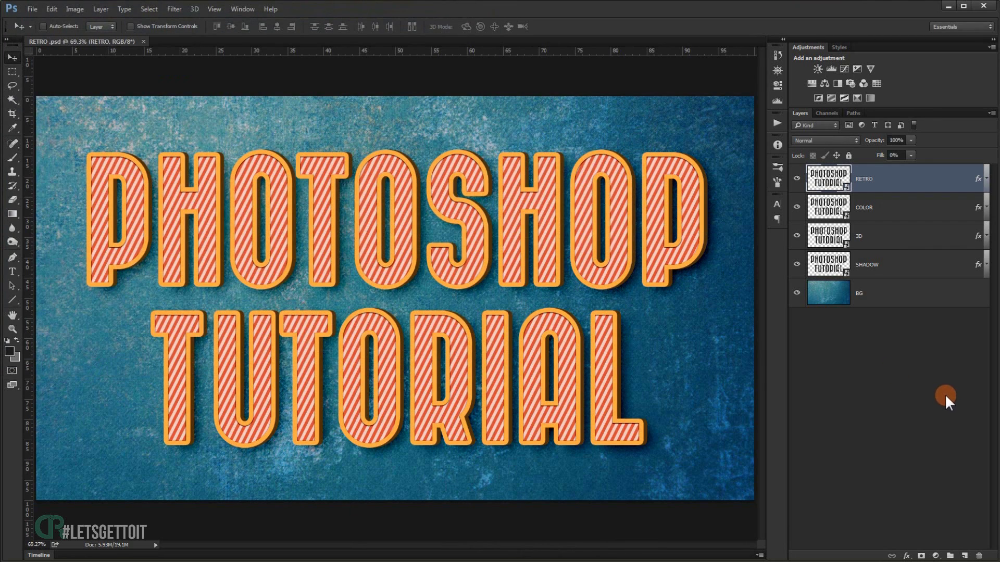